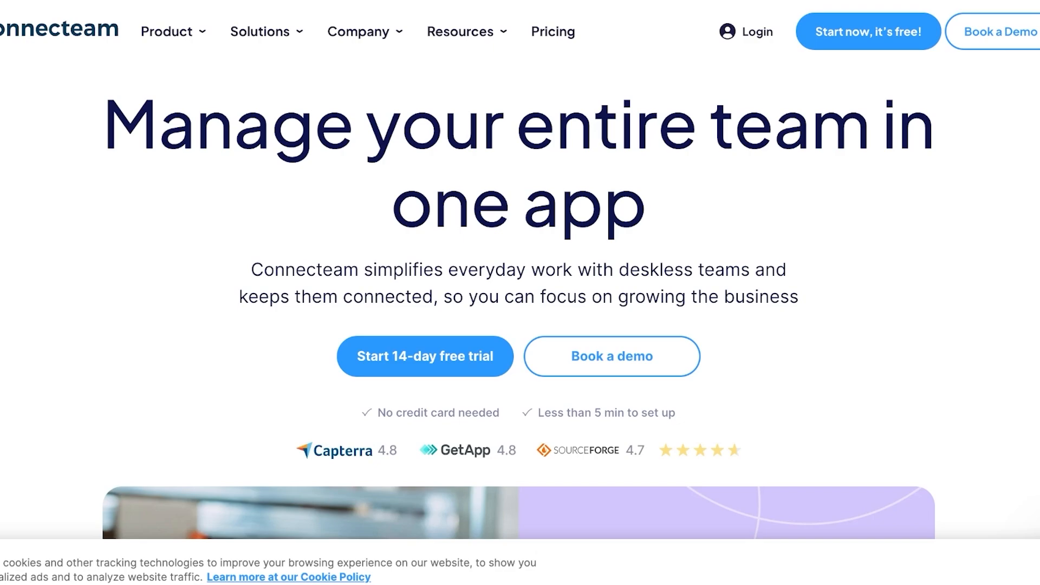
- Browse the Product menu's Operations, Communications and HR & Skills feature lists
{"action": "mouse_move", "coordinate": [174, 31]}
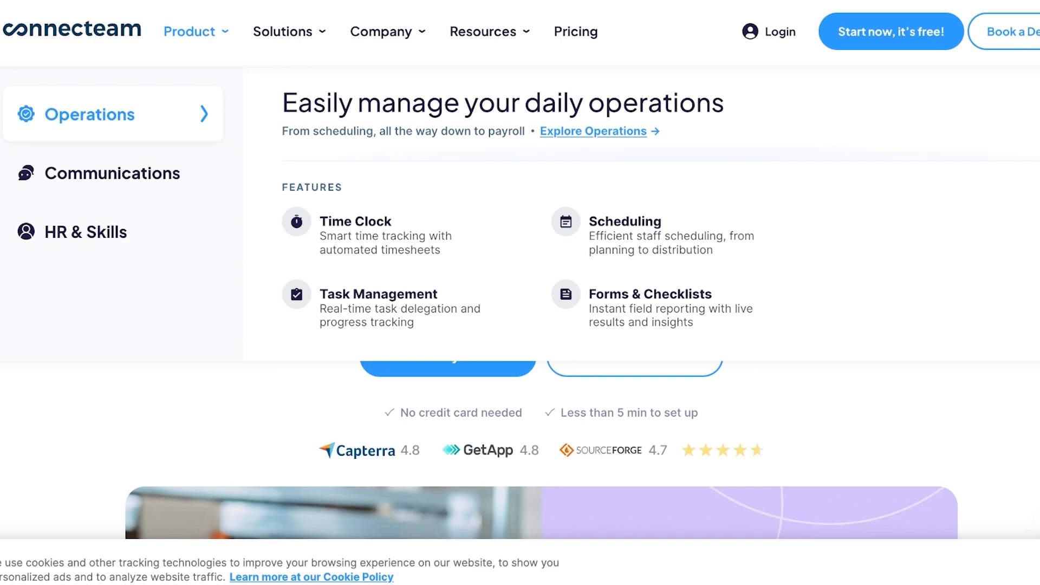
{"action": "mouse_move", "coordinate": [112, 173]}
{"action": "mouse_move", "coordinate": [85, 232]}
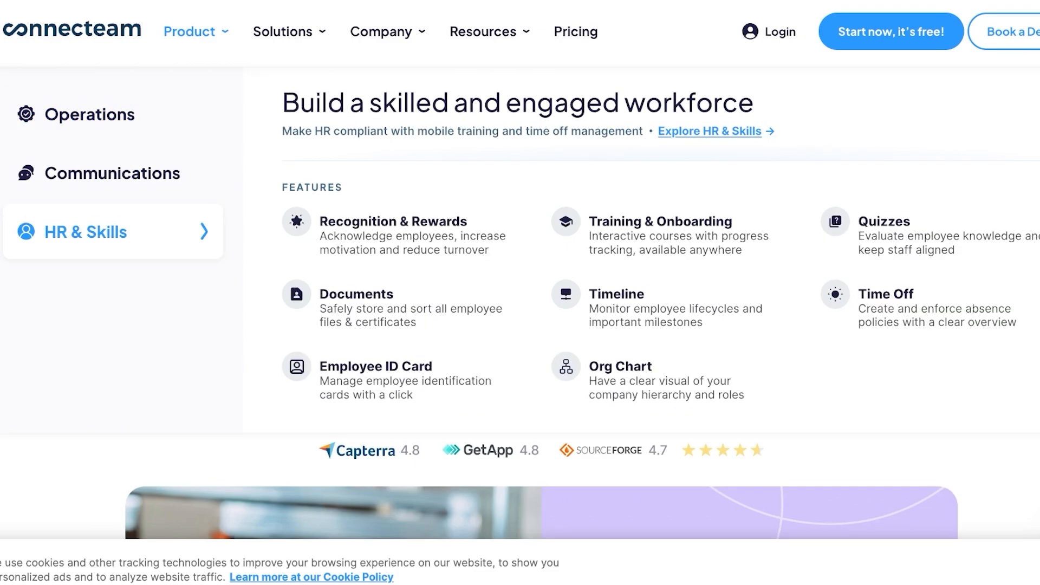
{"action": "mouse_move", "coordinate": [90, 114]}
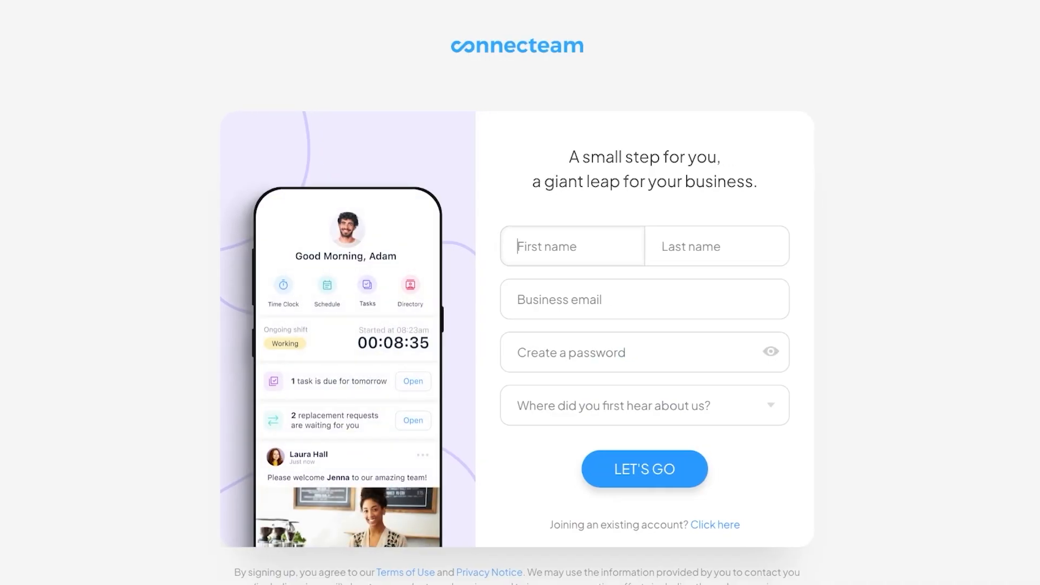
- Fill in the first name, last name and business email on the sign-up form
{"action": "type", "text": "Midge"}
{"action": "left_click", "coordinate": [691, 247]}
{"action": "type", "text": "Maisel"}
{"action": "left_click", "coordinate": [560, 299]}
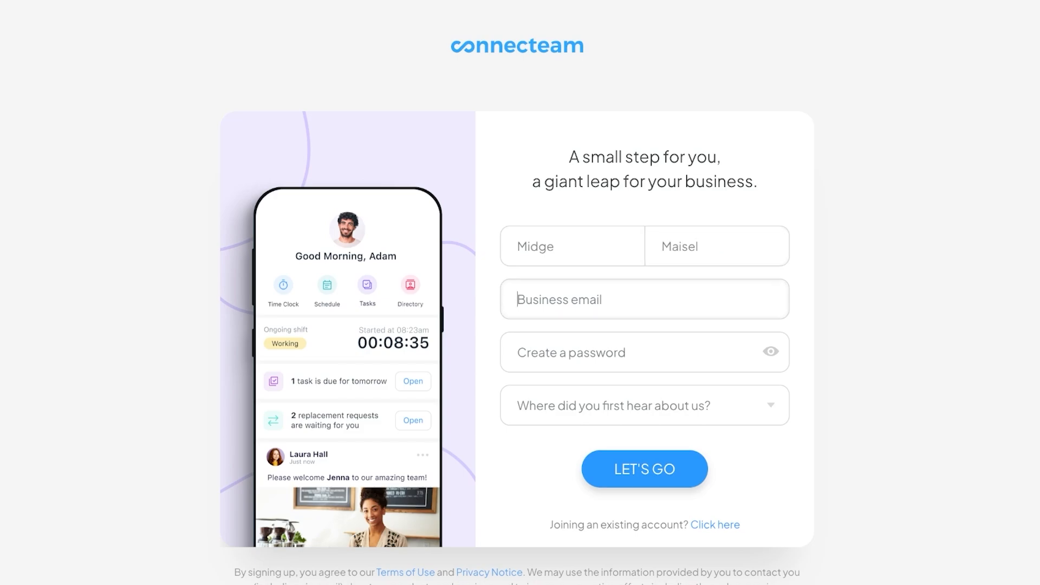
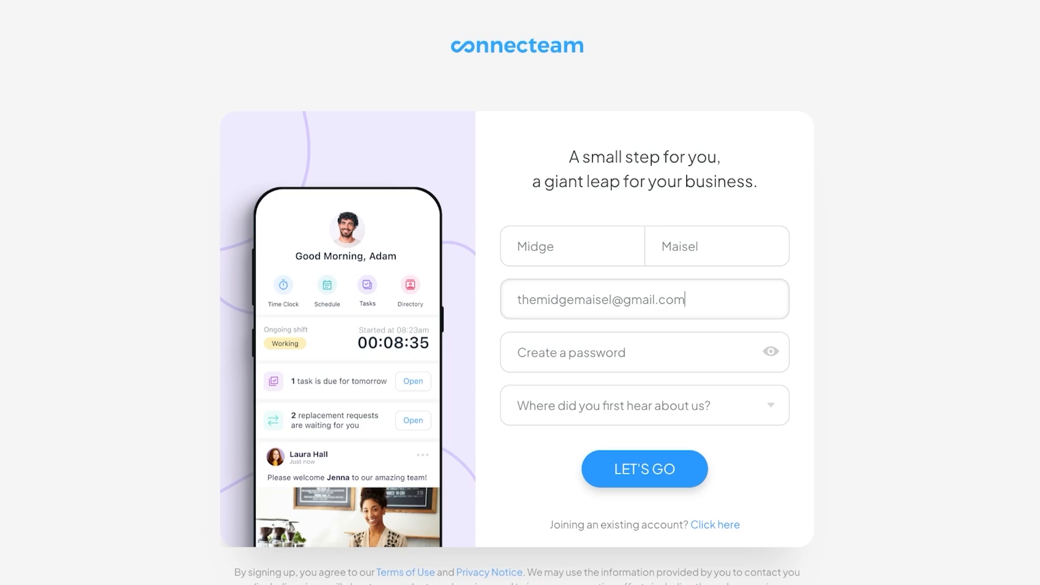
{"action": "key", "text": "Tab"}
- Enter the account password, pick YouTube as the referral source, and submit sign-up
{"action": "key", "text": "ctrl+v"}
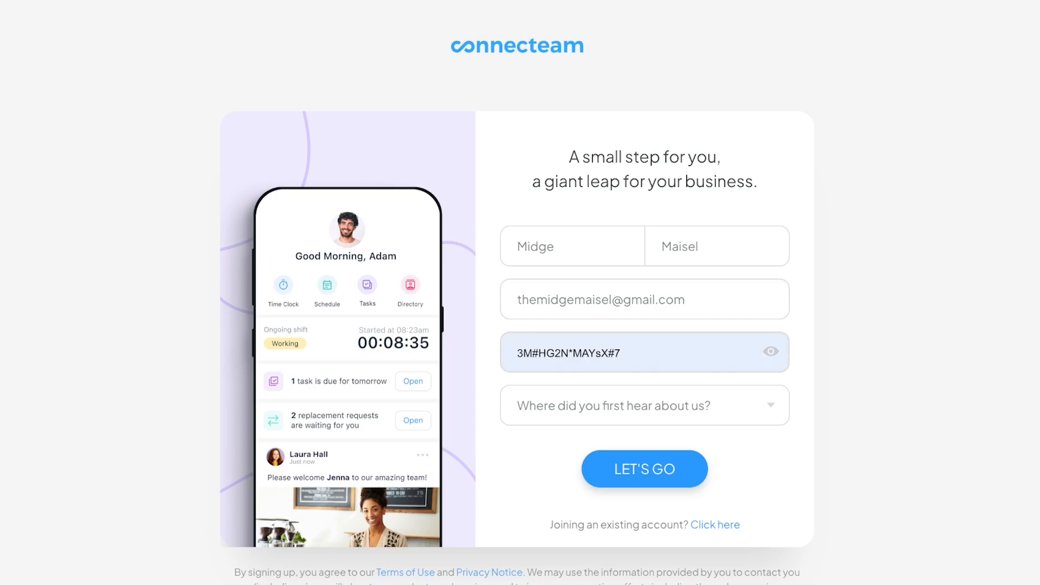
{"action": "type", "text": "••••••"}
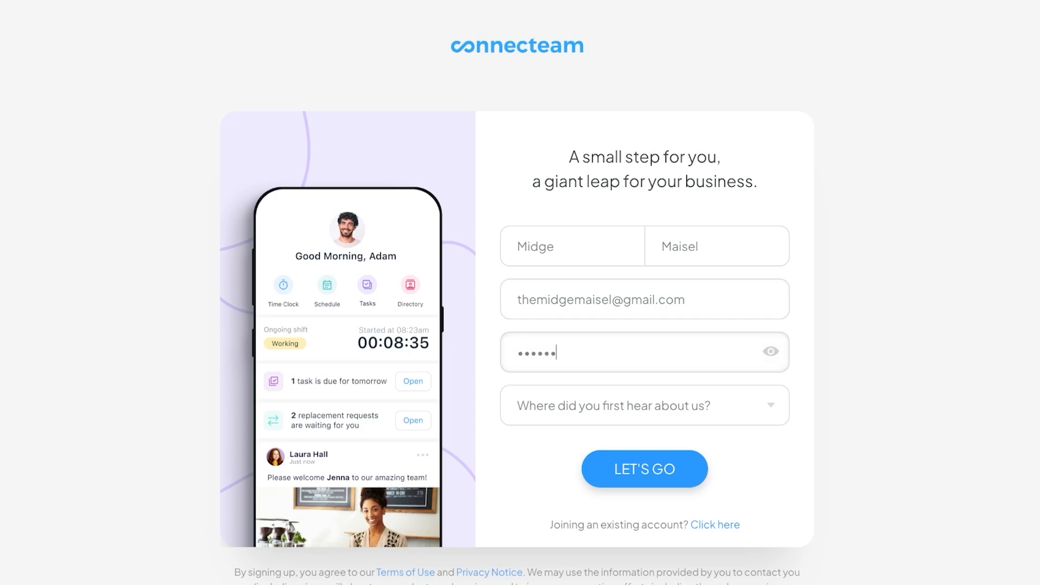
{"action": "type", "text": "•••"}
{"action": "key", "text": "Return"}
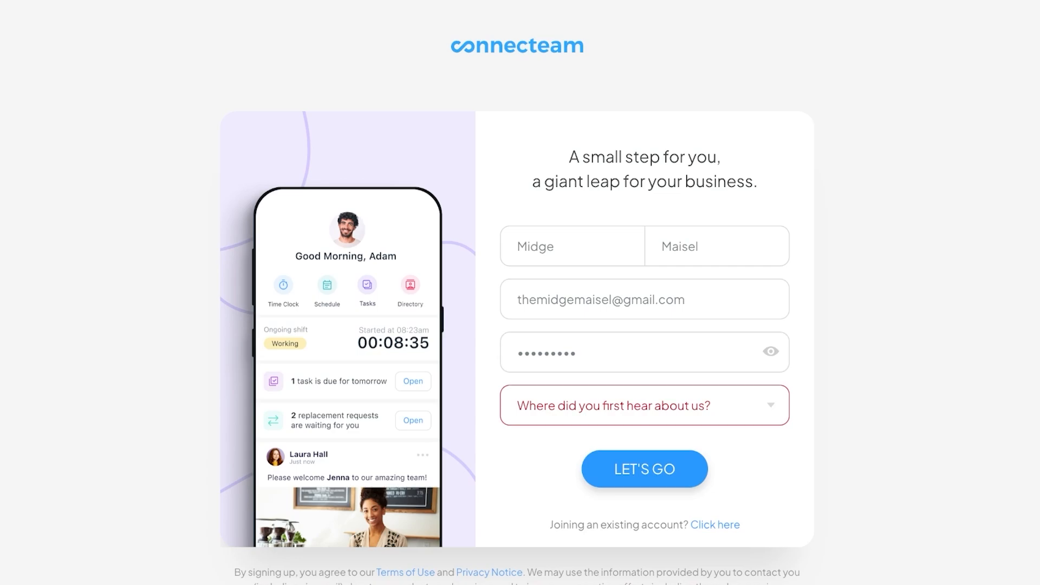
{"action": "key", "text": "Return"}
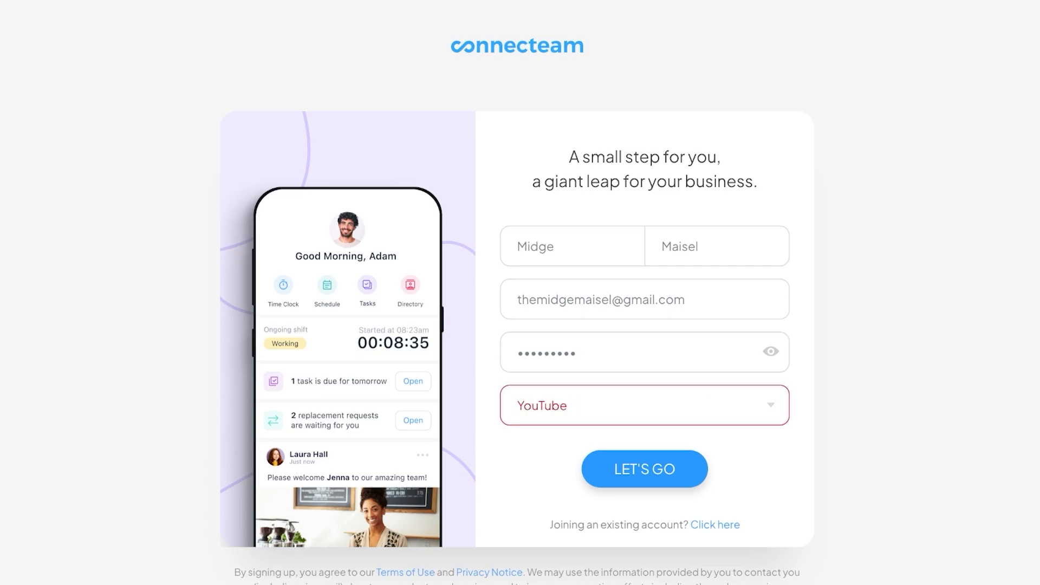
{"action": "key", "text": "Return"}
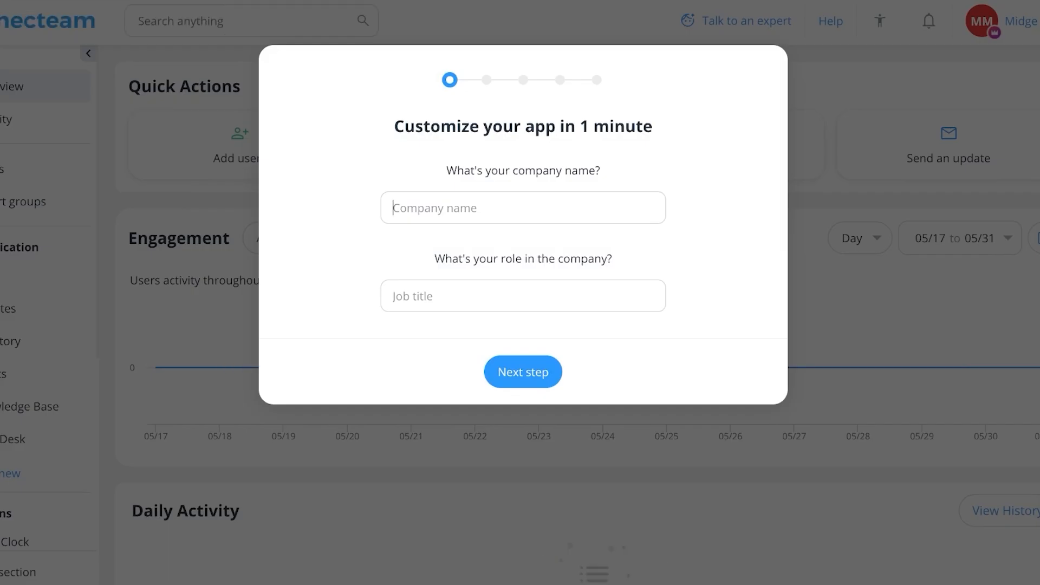
- Enter Spencer as the company name and CEO as the job title
{"action": "type", "text": "SP"}
{"action": "key", "text": "BackSpace"}
{"action": "type", "text": "penver"}
{"action": "key", "text": "Tab"}
{"action": "type", "text": "CEO"}
{"action": "key", "text": "BackSpace"}
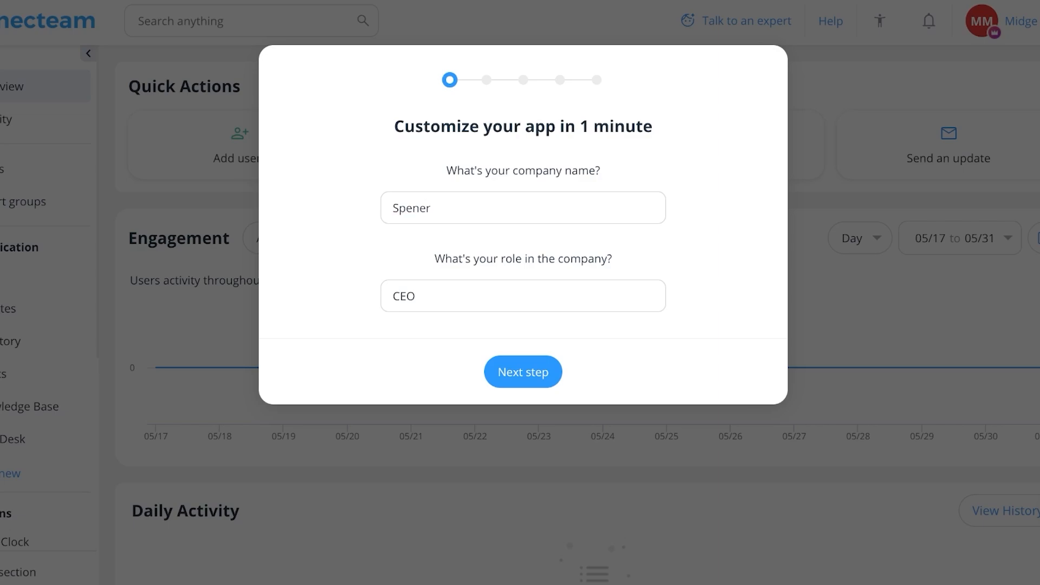
{"action": "type", "text": "c"}
{"action": "key", "text": "Return"}
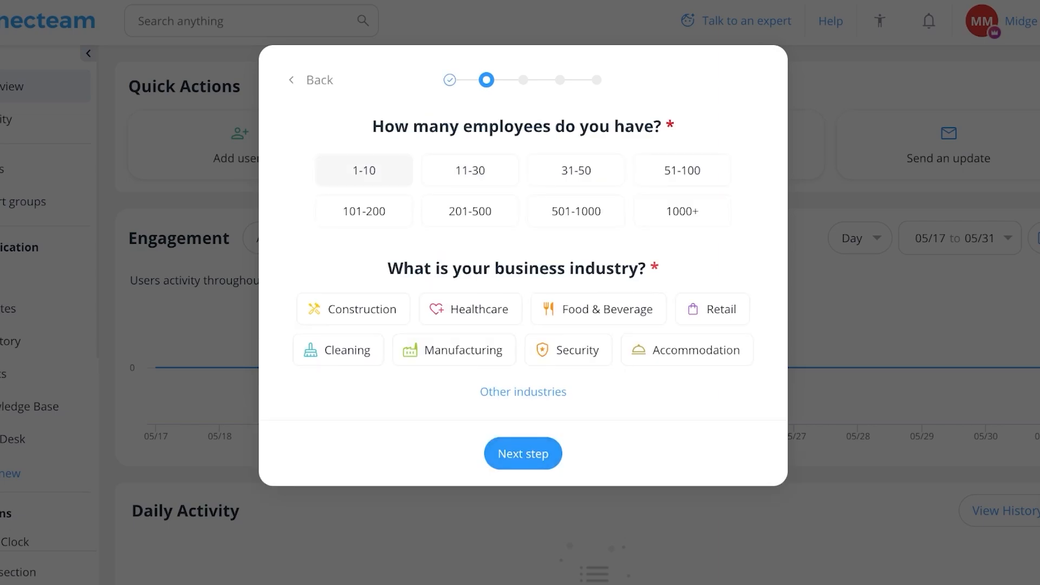
- Choose 1-10 employees as company size and Other as the industry
{"action": "left_click", "coordinate": [364, 170]}
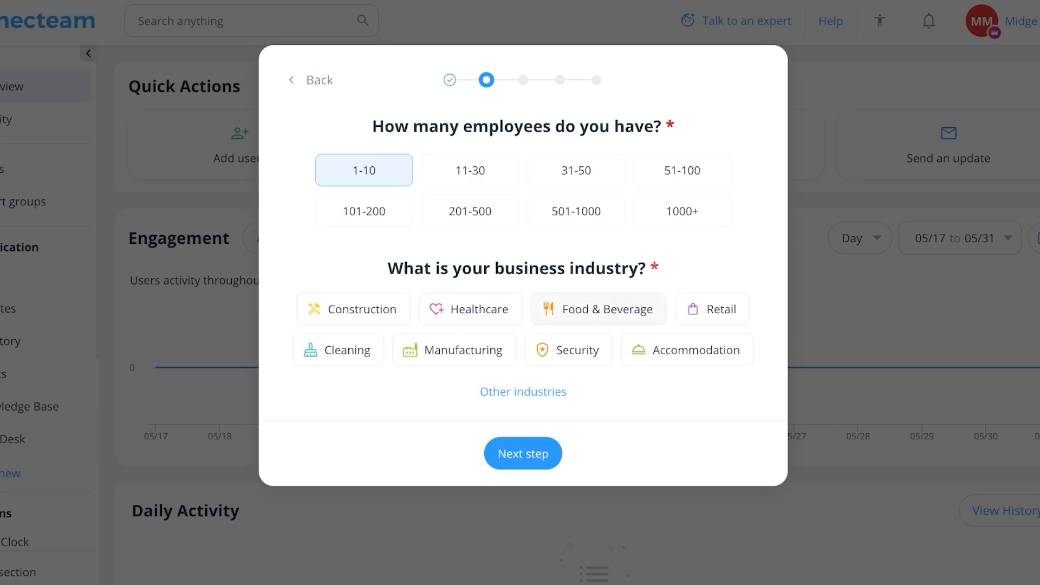
{"action": "left_click", "coordinate": [503, 392]}
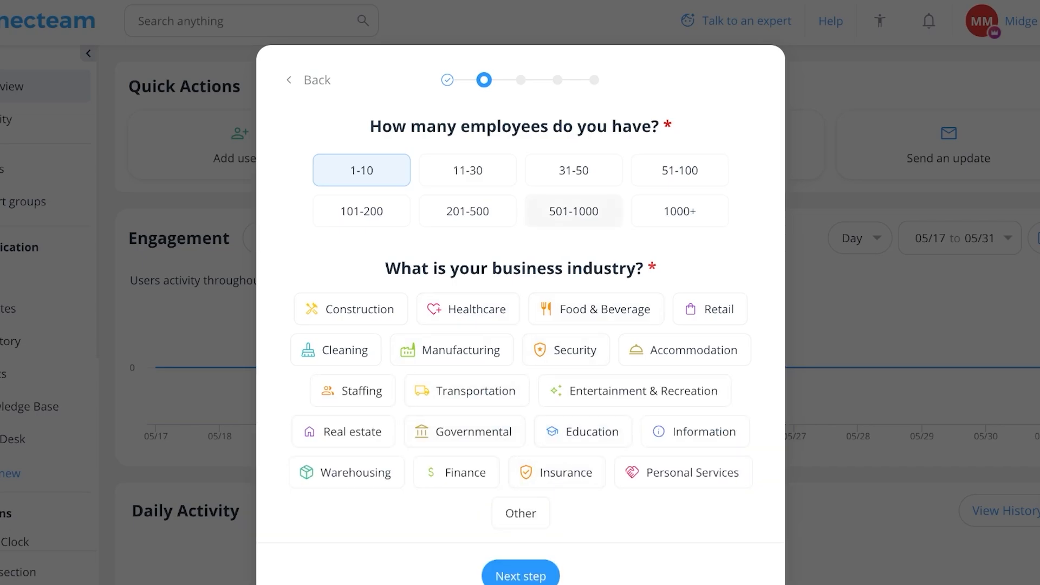
{"action": "left_click", "coordinate": [695, 431]}
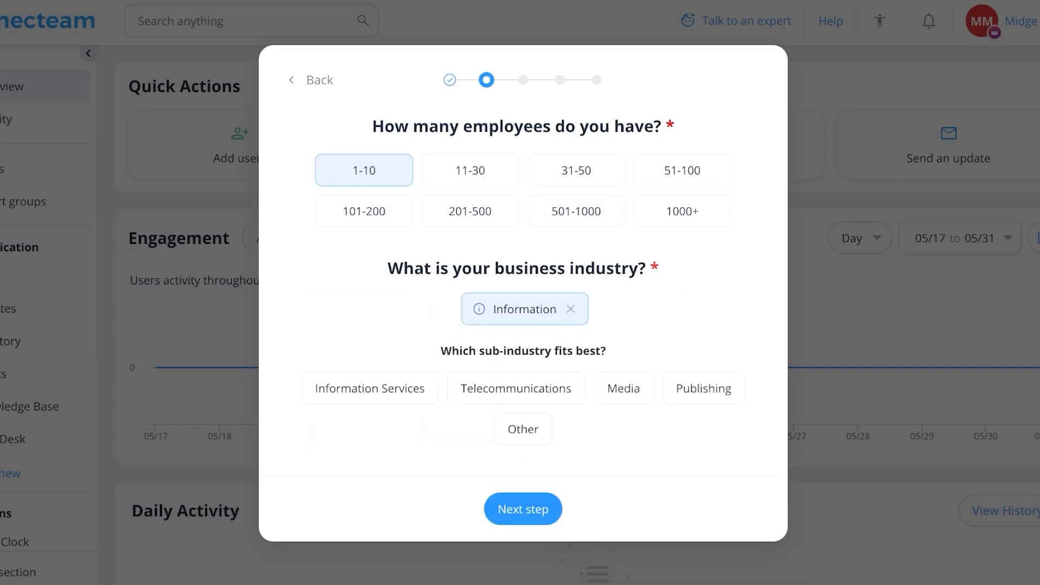
{"action": "left_click", "coordinate": [570, 310]}
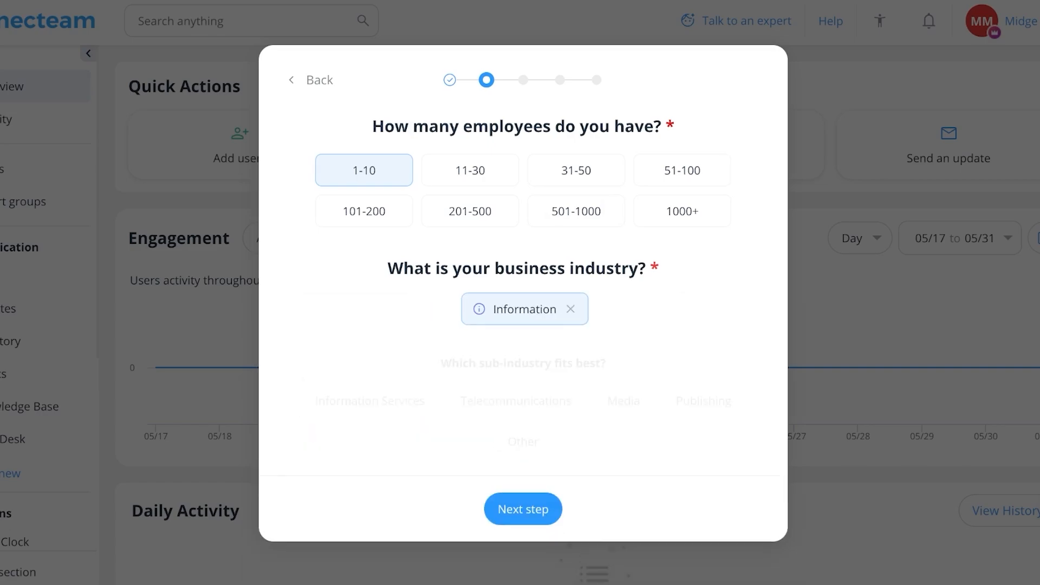
{"action": "left_click", "coordinate": [520, 496]}
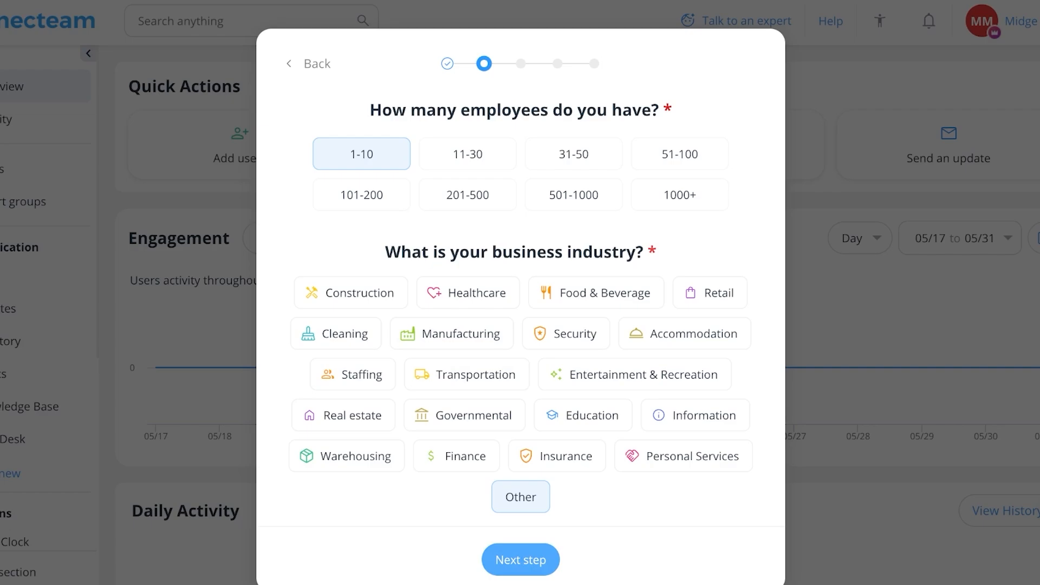
{"action": "left_click", "coordinate": [520, 560]}
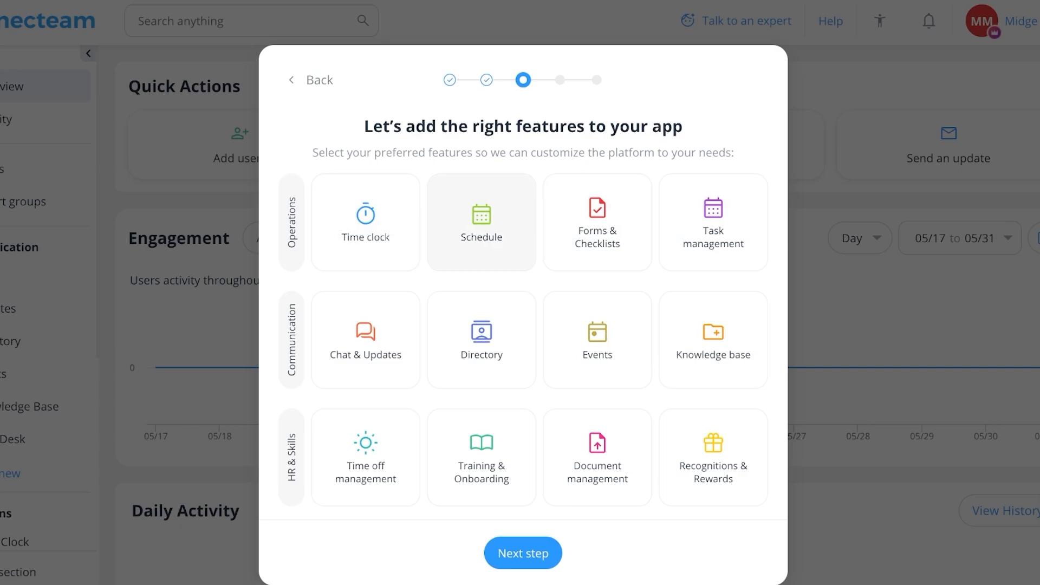
- Select Schedule, Forms & Checklists, Tasks, Chat & Updates, Directory, Events, Time off and Documents features
{"action": "left_click", "coordinate": [481, 222]}
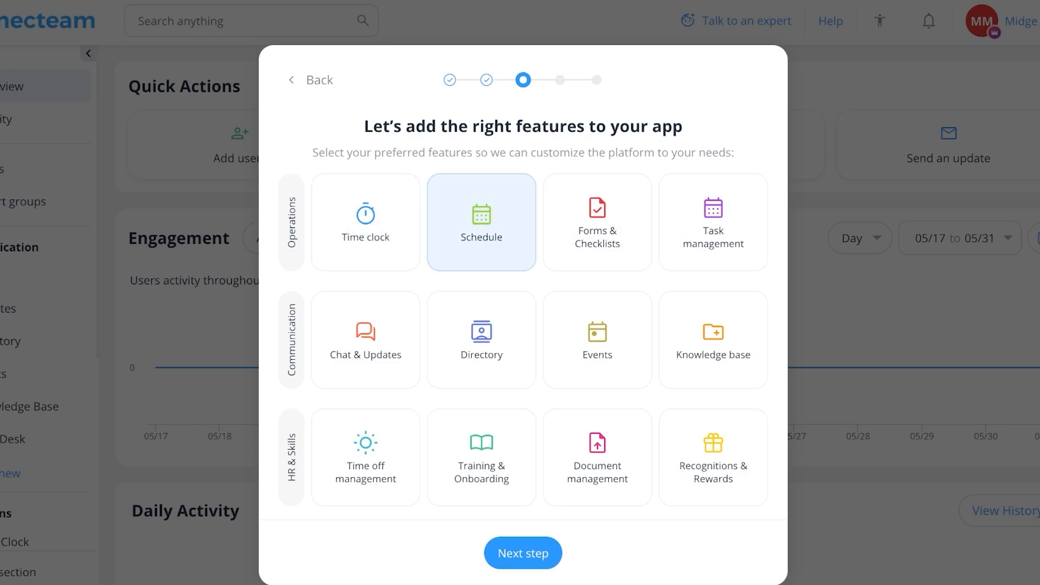
{"action": "left_click", "coordinate": [597, 222]}
{"action": "left_click", "coordinate": [714, 223]}
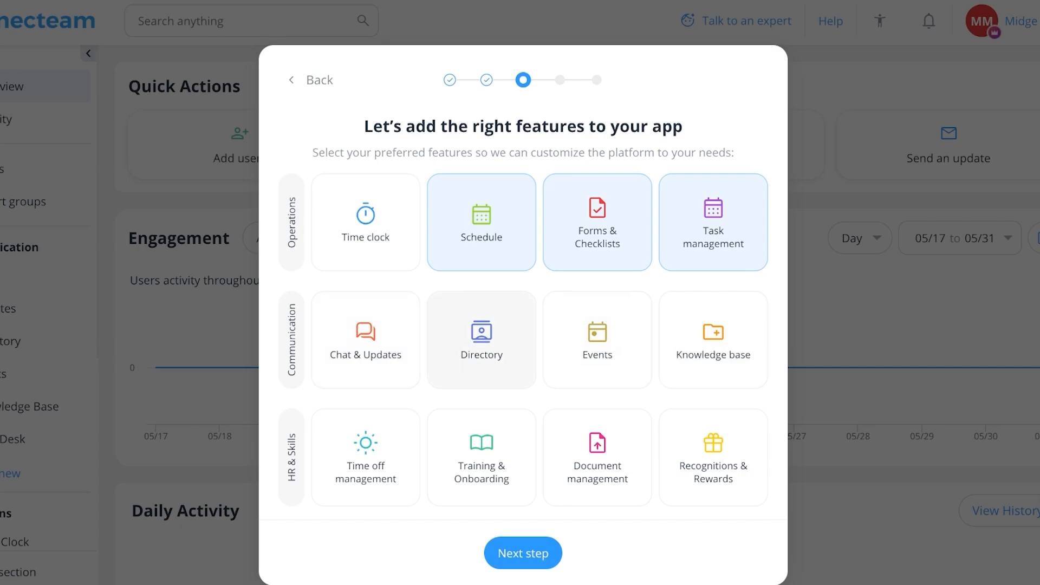
{"action": "left_click", "coordinate": [482, 339]}
{"action": "left_click", "coordinate": [366, 339]}
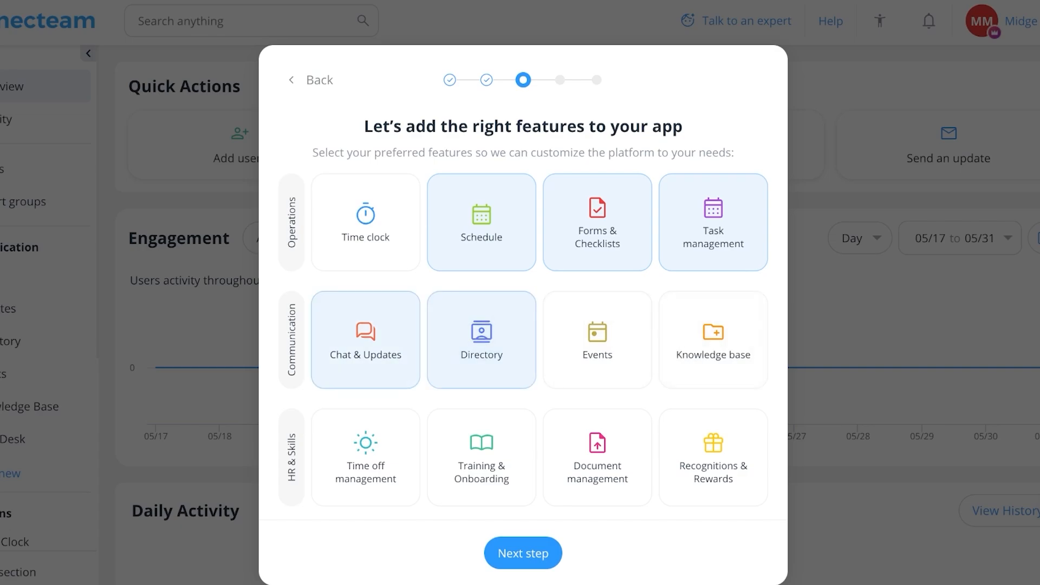
{"action": "left_click", "coordinate": [598, 340]}
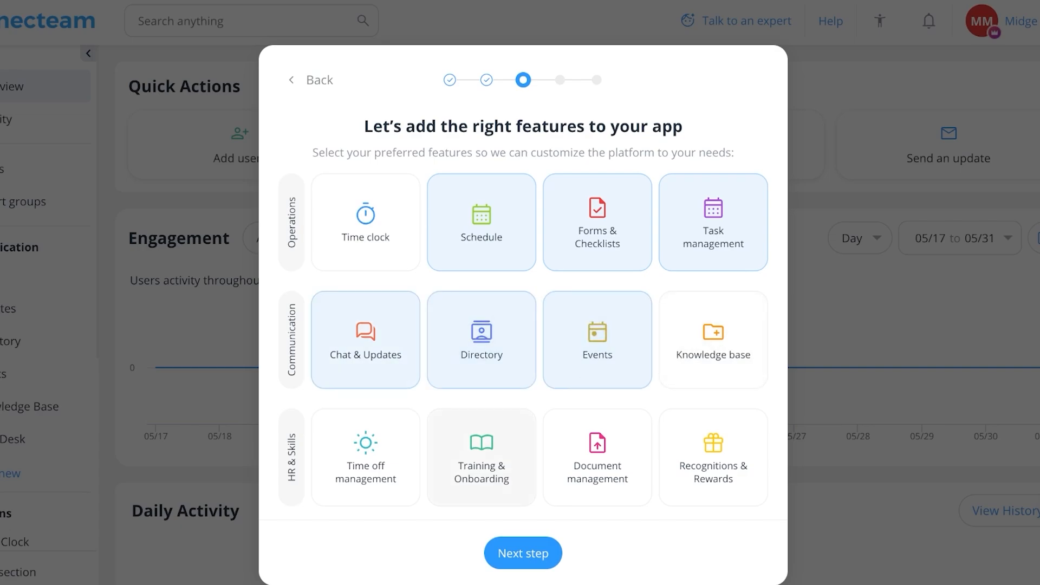
{"action": "left_click", "coordinate": [365, 458]}
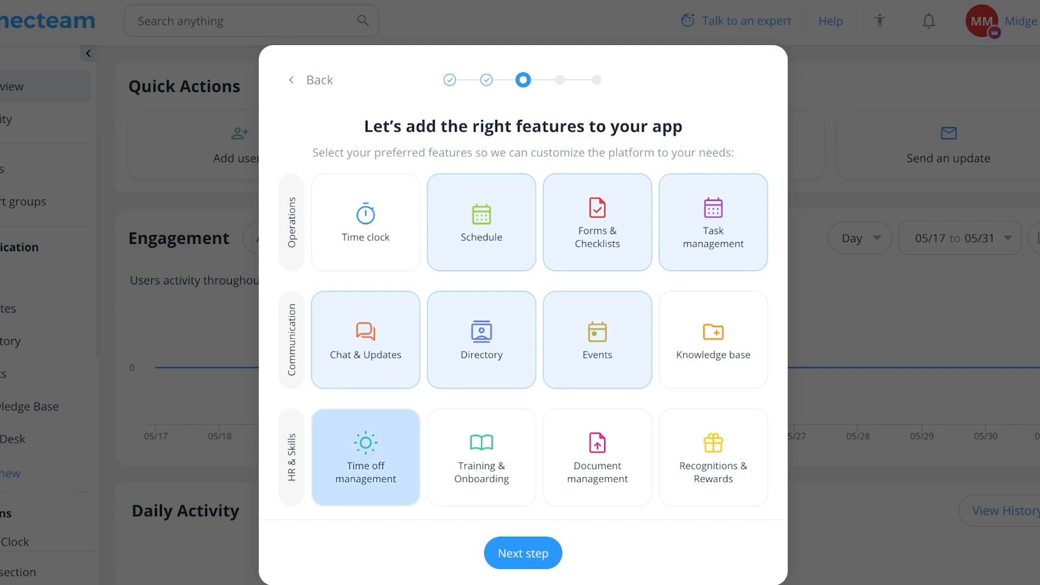
{"action": "left_click", "coordinate": [482, 458]}
{"action": "left_click", "coordinate": [597, 458]}
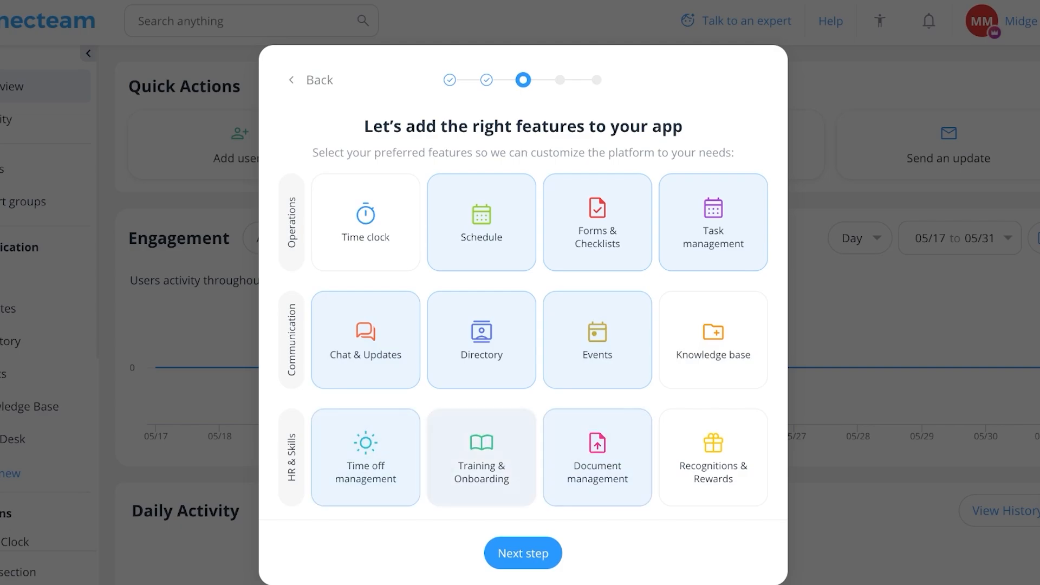
{"action": "left_click", "coordinate": [522, 553]}
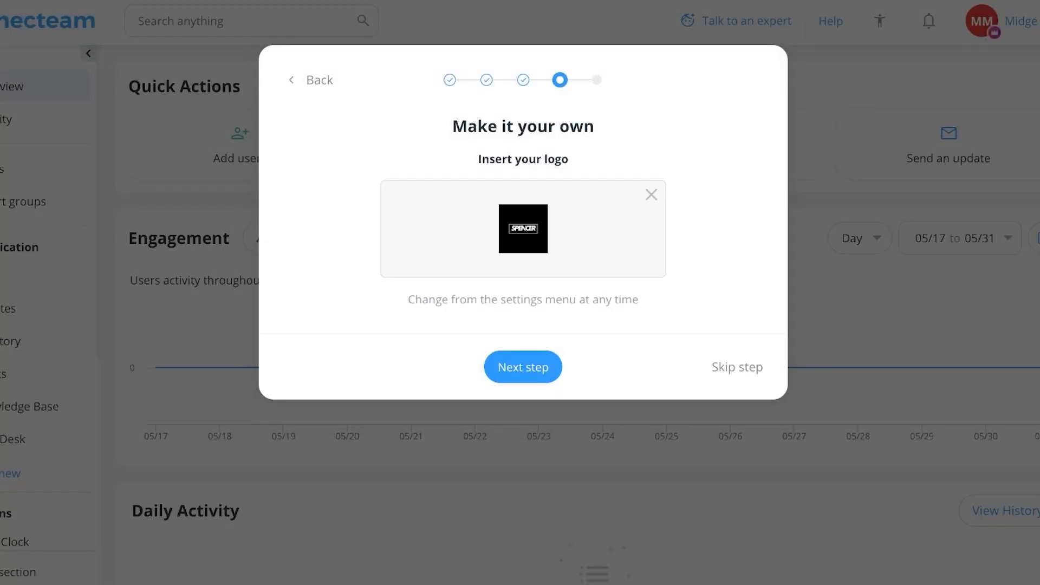
- Pass the logo step, enter the owner's mobile number after +92, and access the dashboard
{"action": "left_click", "coordinate": [523, 367]}
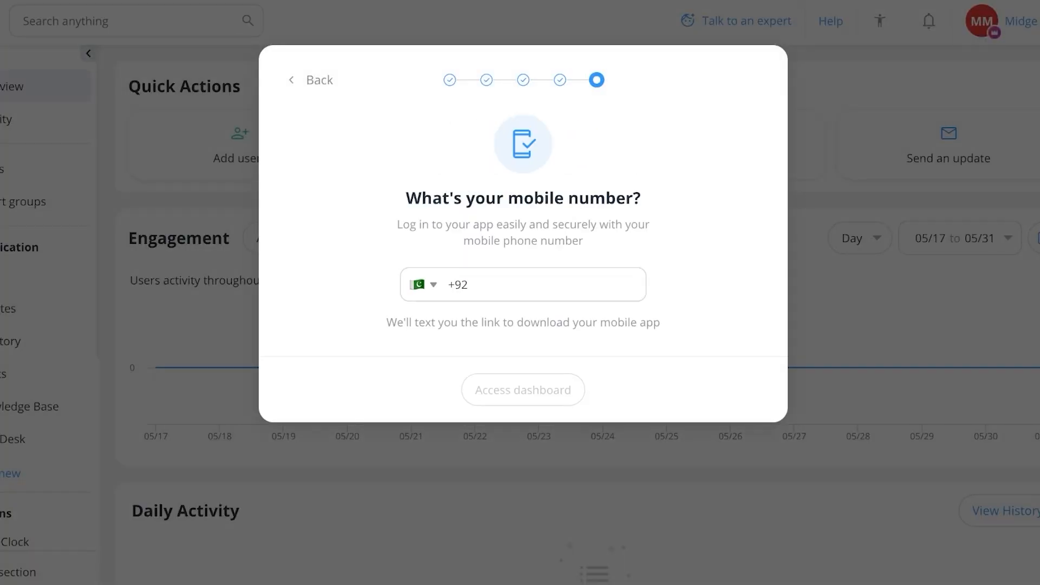
{"action": "left_click", "coordinate": [470, 284]}
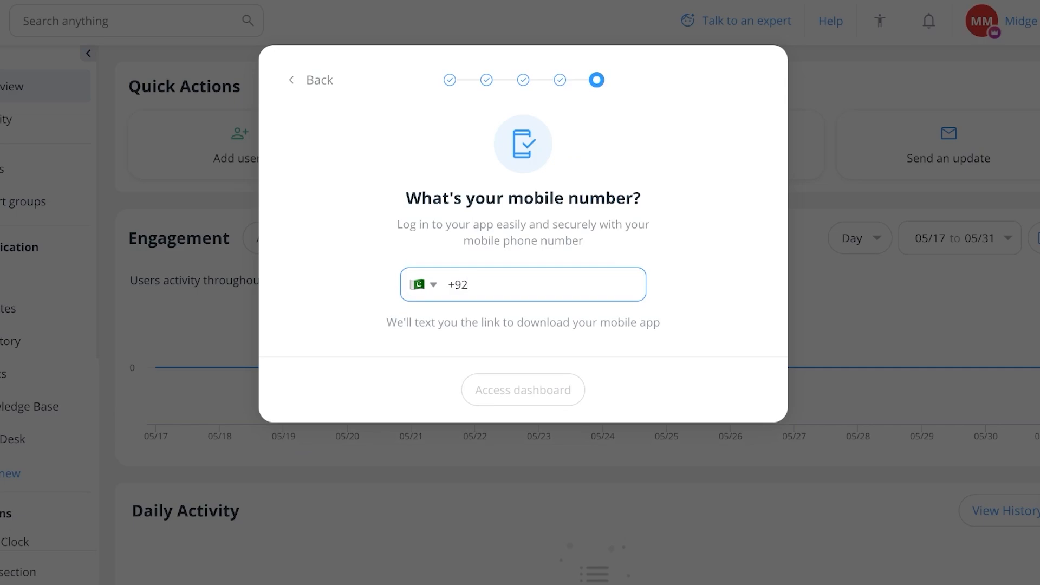
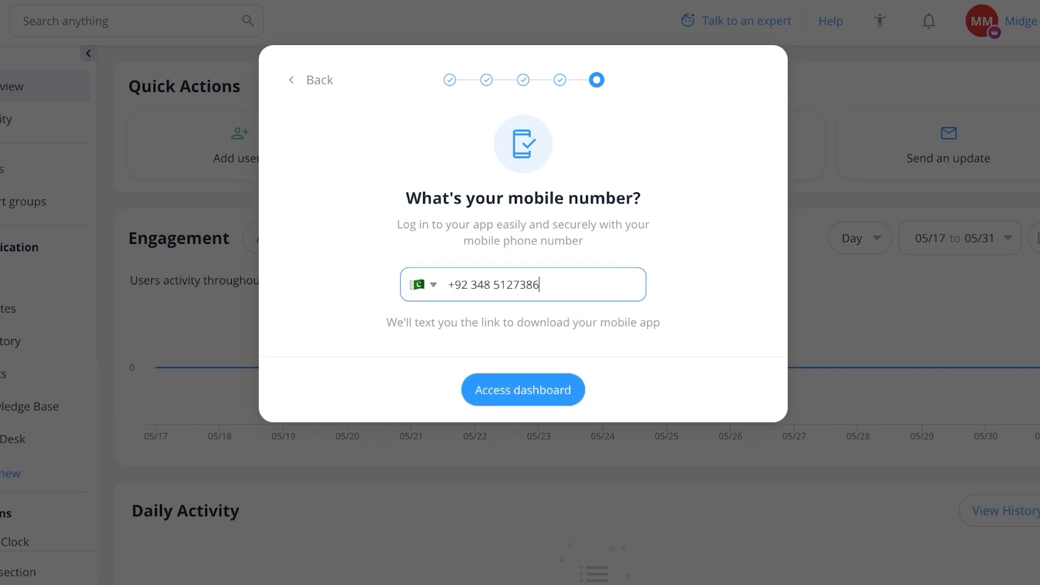
{"action": "key", "text": "Return"}
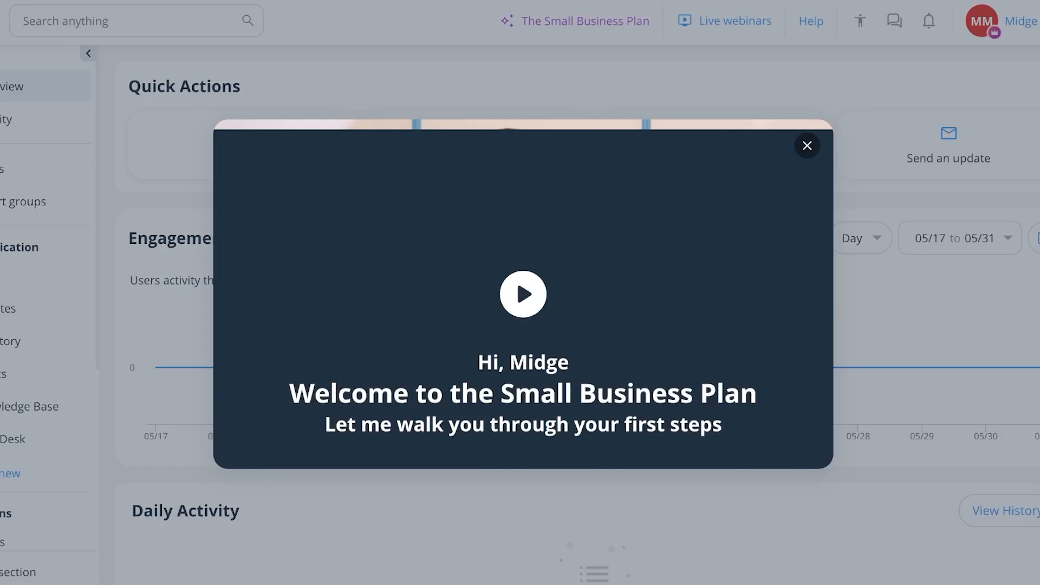
- Close the welcome video to reveal the 'Get up and running' checklist
{"action": "key", "text": "Escape"}
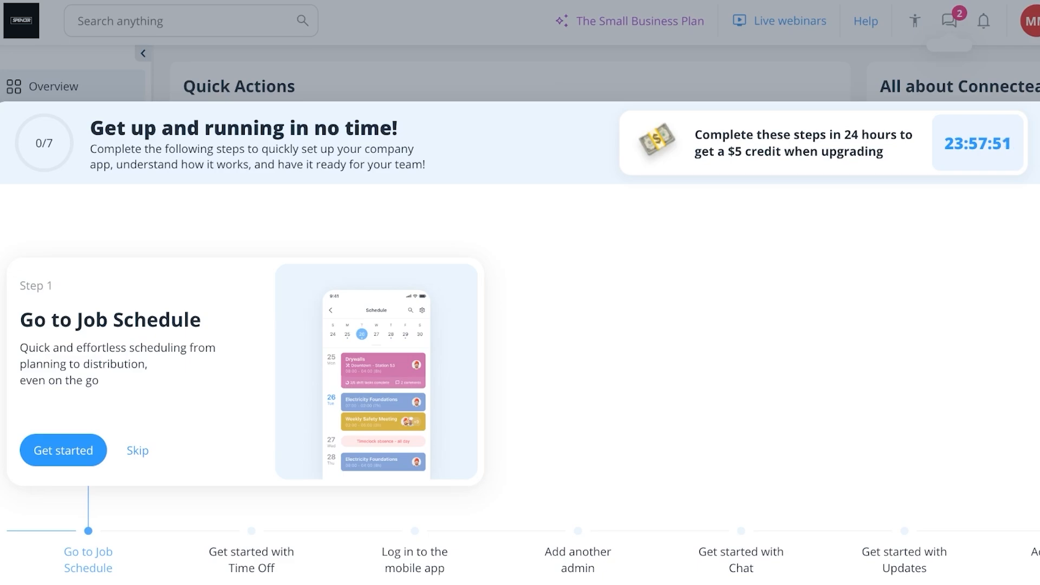
- Skip and hide the setup tutorial, then go to the Users page
{"action": "left_click", "coordinate": [138, 451]}
{"action": "left_click", "coordinate": [1037, 143]}
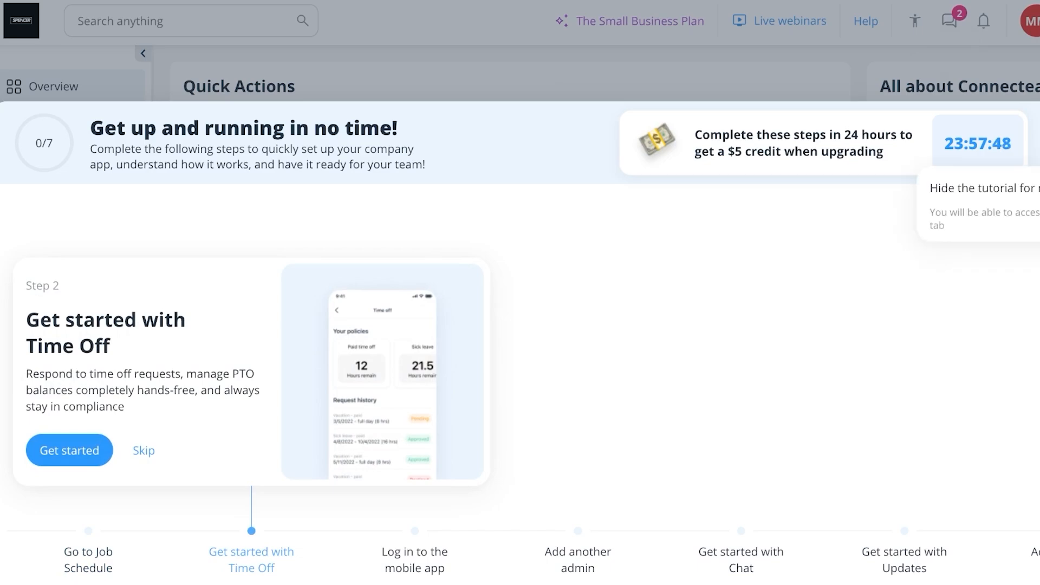
{"action": "left_click", "coordinate": [981, 188]}
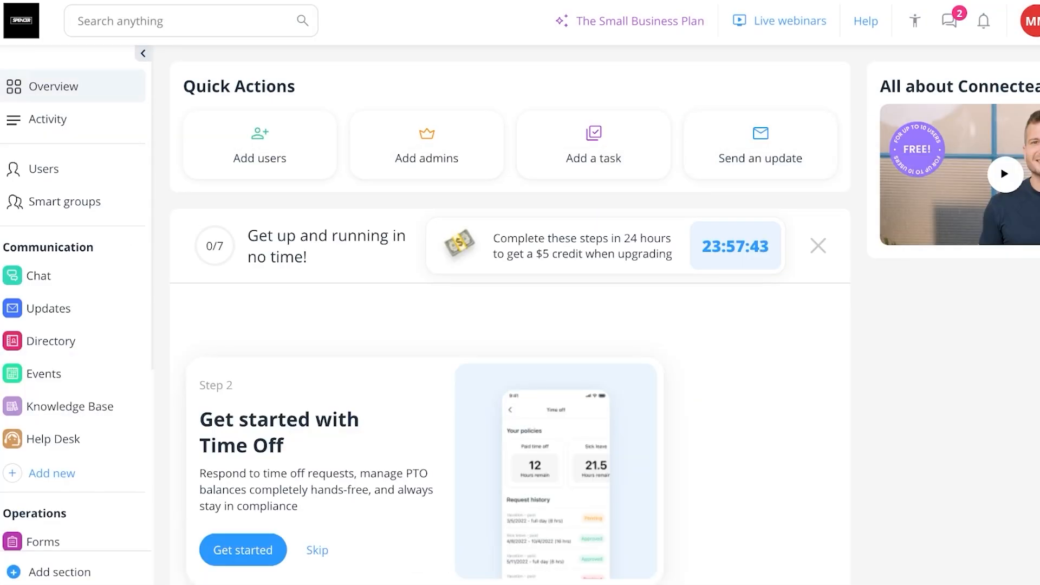
{"action": "scroll", "coordinate": [73, 312], "scroll_direction": "down", "scroll_amount": 2}
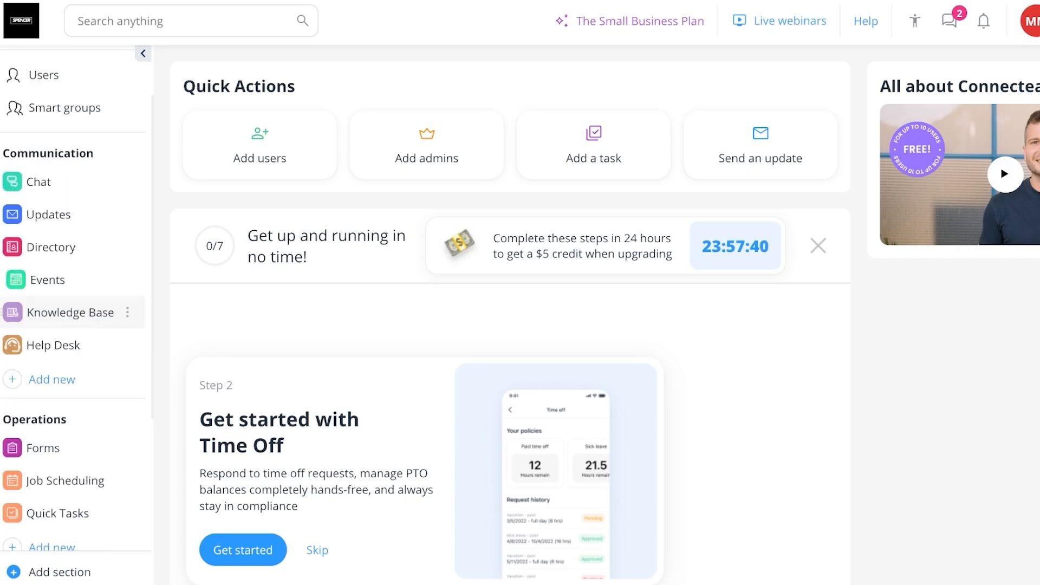
{"action": "scroll", "coordinate": [74, 312], "scroll_direction": "down", "scroll_amount": 5}
{"action": "scroll", "coordinate": [73, 247], "scroll_direction": "up", "scroll_amount": 8}
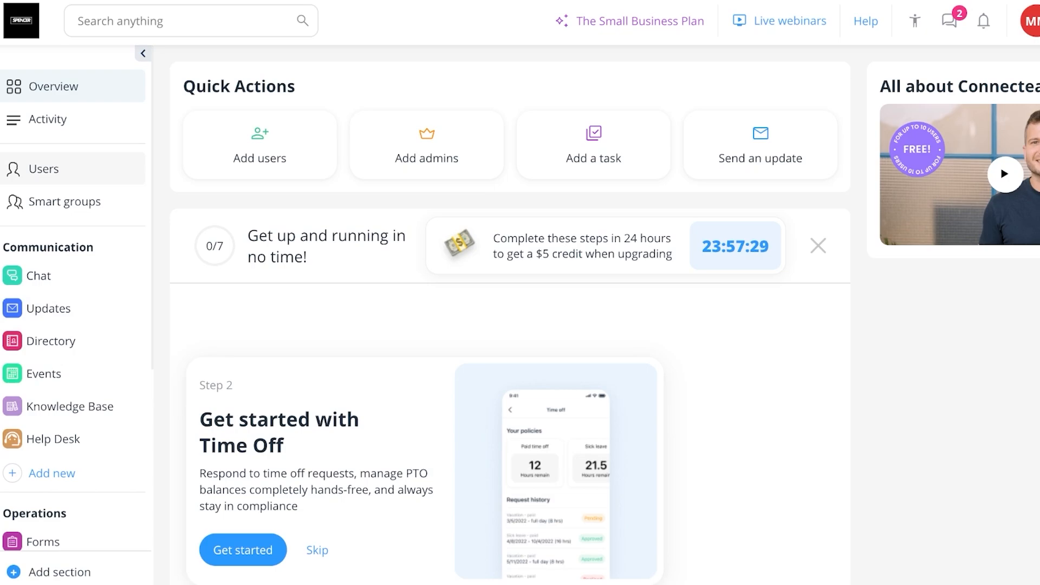
{"action": "left_click", "coordinate": [43, 168]}
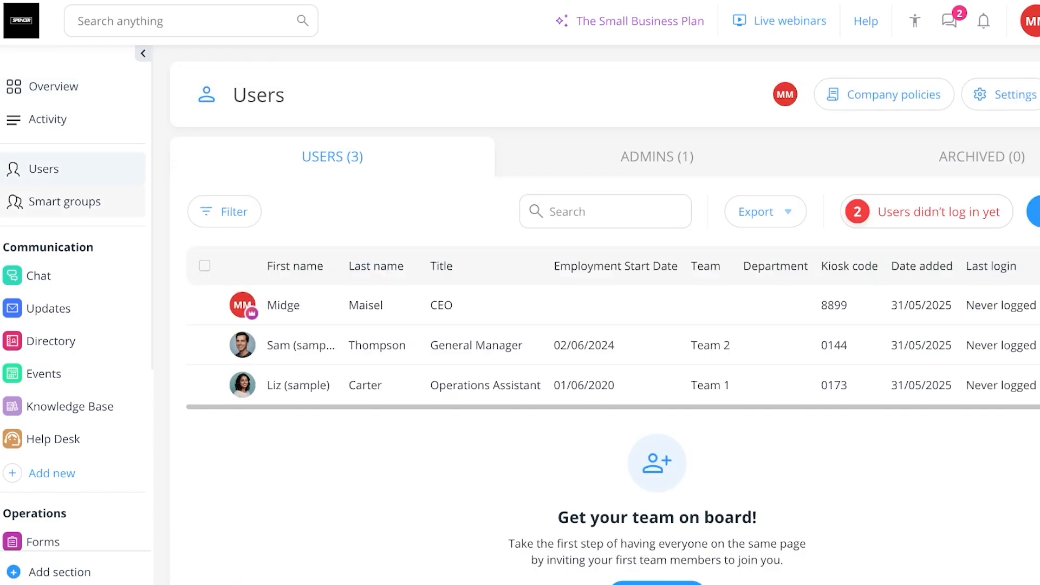
- Permanently delete the General Manager and Operations Assistant sample users, then start adding users manually
{"action": "left_click", "coordinate": [201, 345]}
{"action": "left_click", "coordinate": [201, 385]}
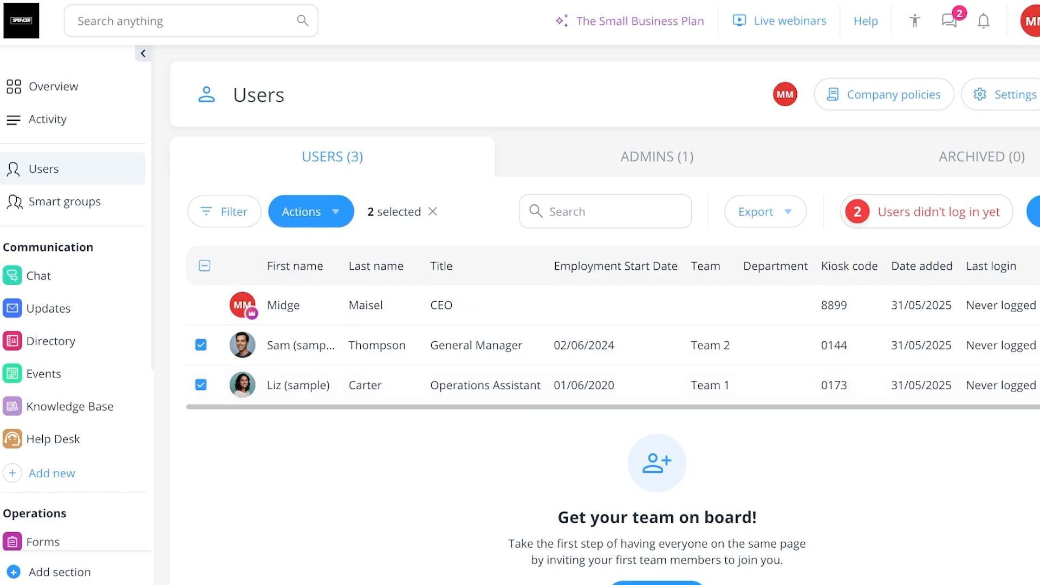
{"action": "left_click", "coordinate": [311, 212]}
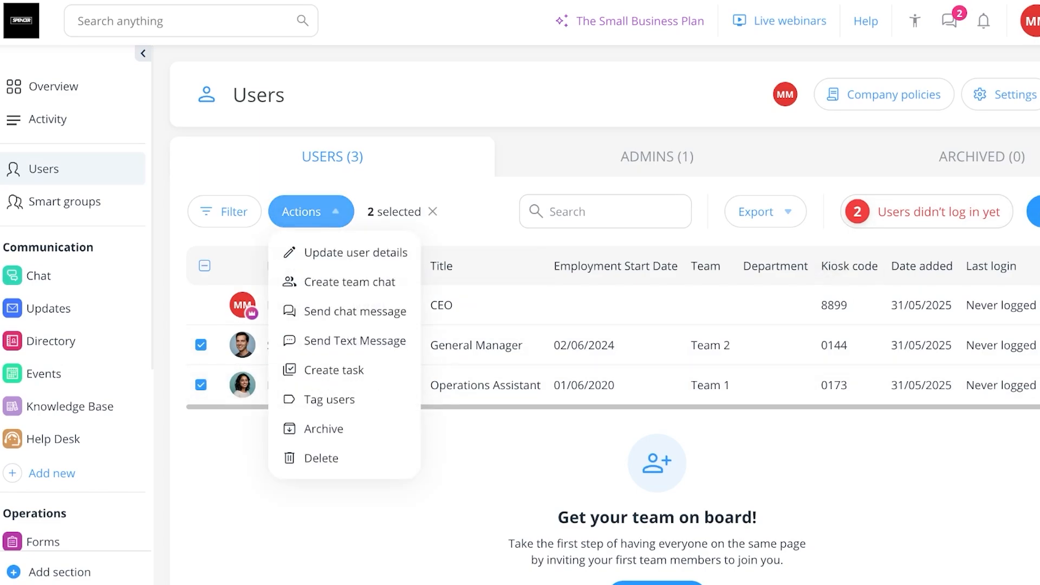
{"action": "left_click", "coordinate": [321, 458]}
{"action": "left_click", "coordinate": [637, 304]}
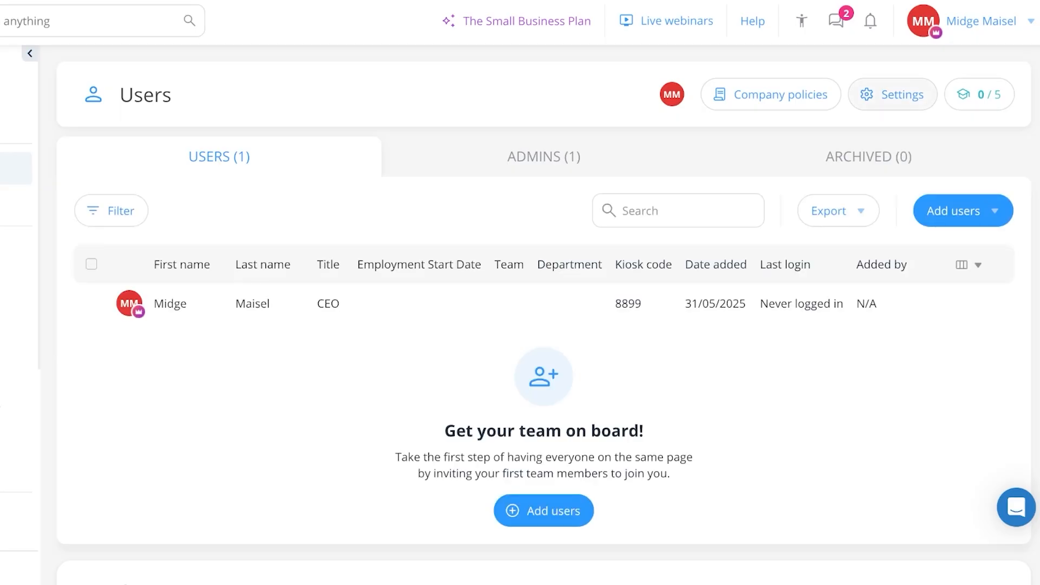
{"action": "left_click", "coordinate": [956, 211]}
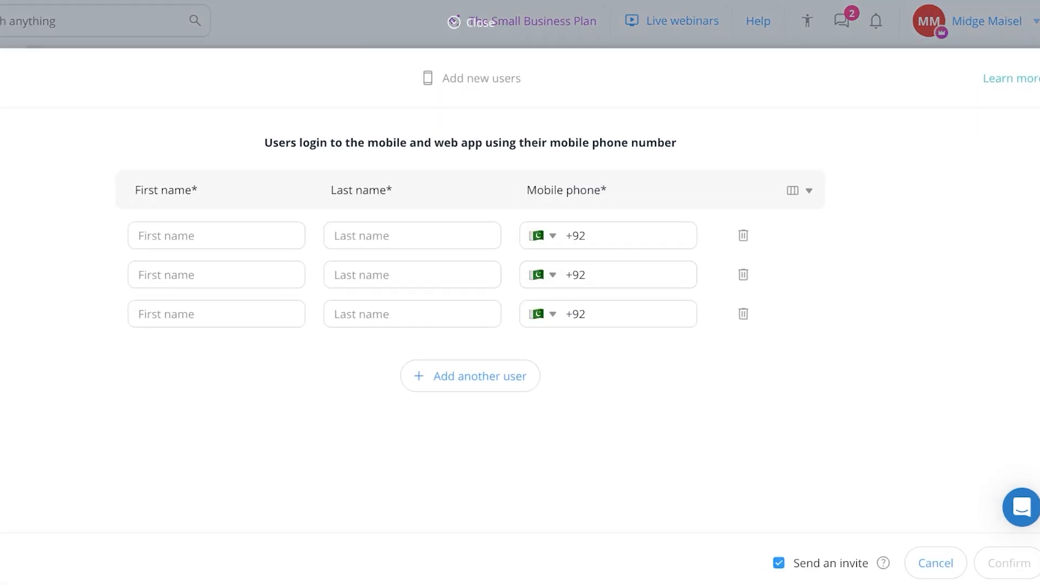
{"action": "left_click", "coordinate": [233, 236]}
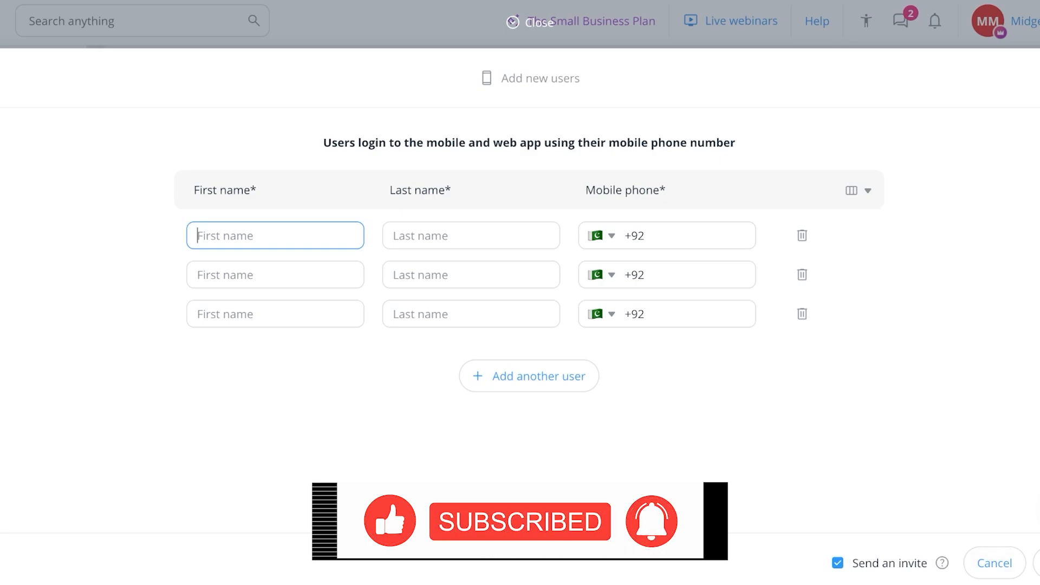
- Cancel adding users and inspect the Mobile phone, Birthday and Gender profile field settings
{"action": "left_click", "coordinate": [994, 563]}
{"action": "left_click", "coordinate": [956, 94]}
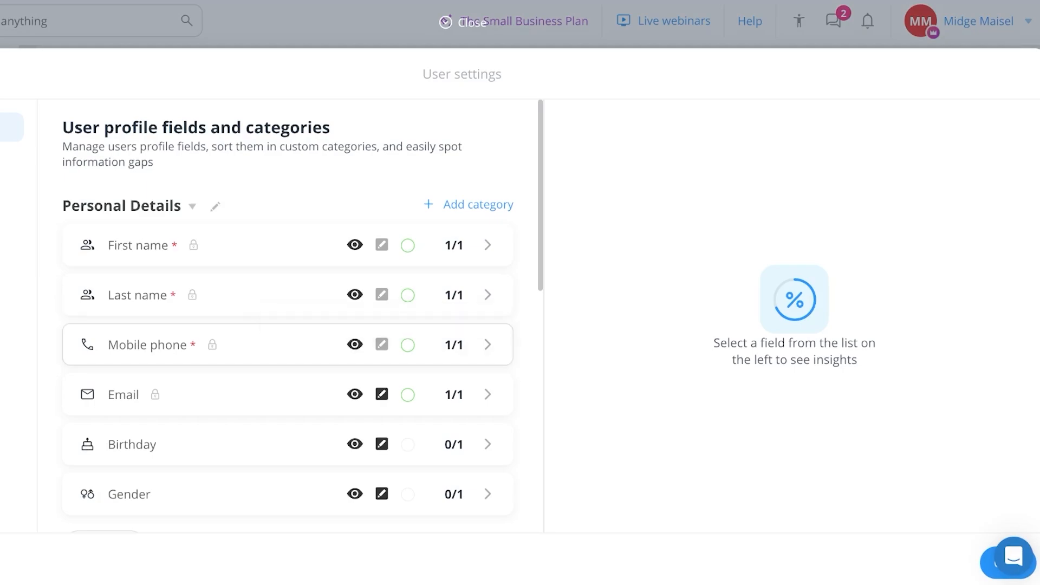
{"action": "left_click", "coordinate": [287, 344]}
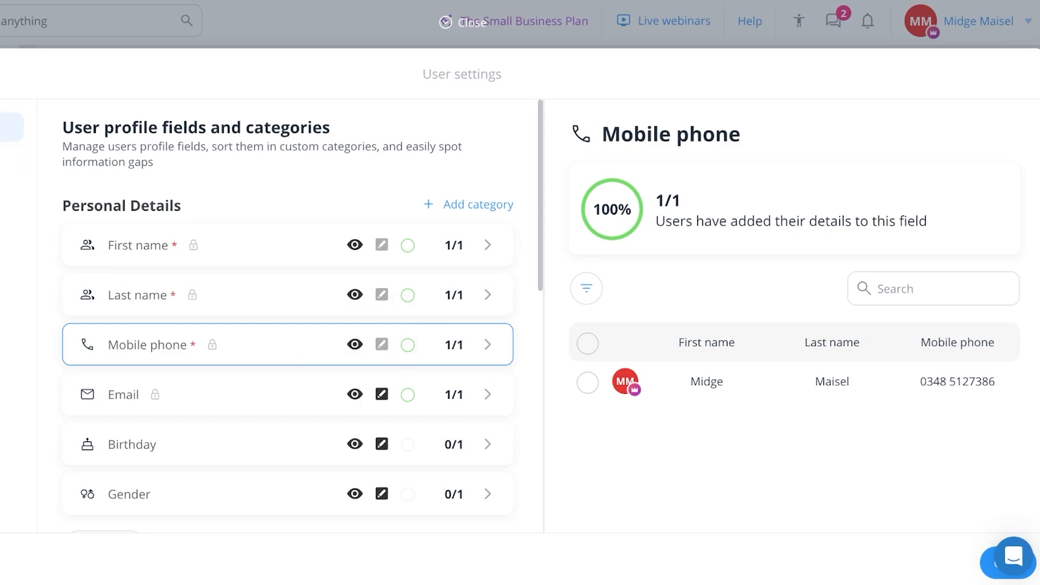
{"action": "left_click", "coordinate": [586, 288]}
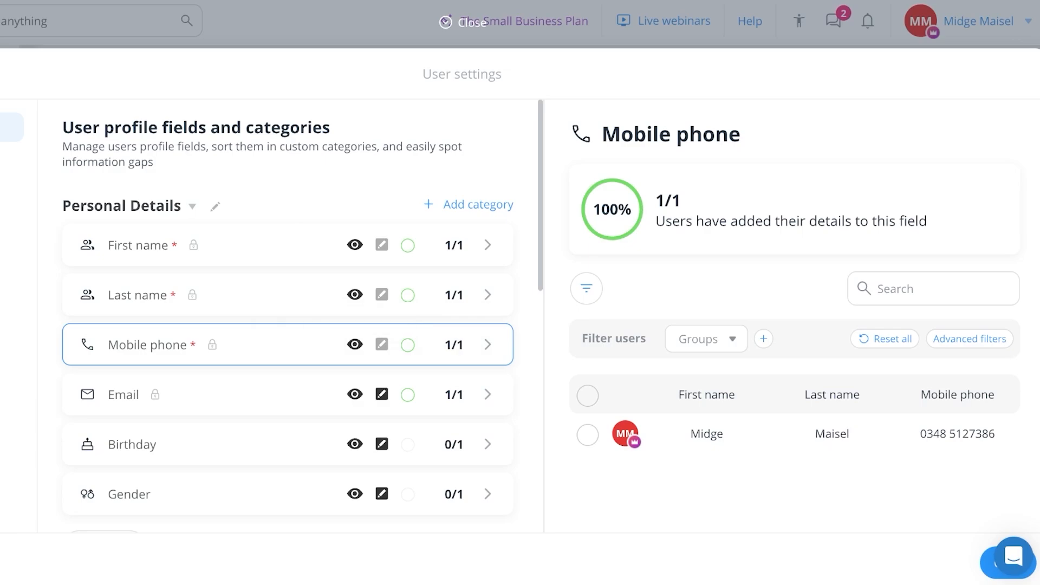
{"action": "scroll", "coordinate": [287, 368], "scroll_direction": "down", "scroll_amount": 10}
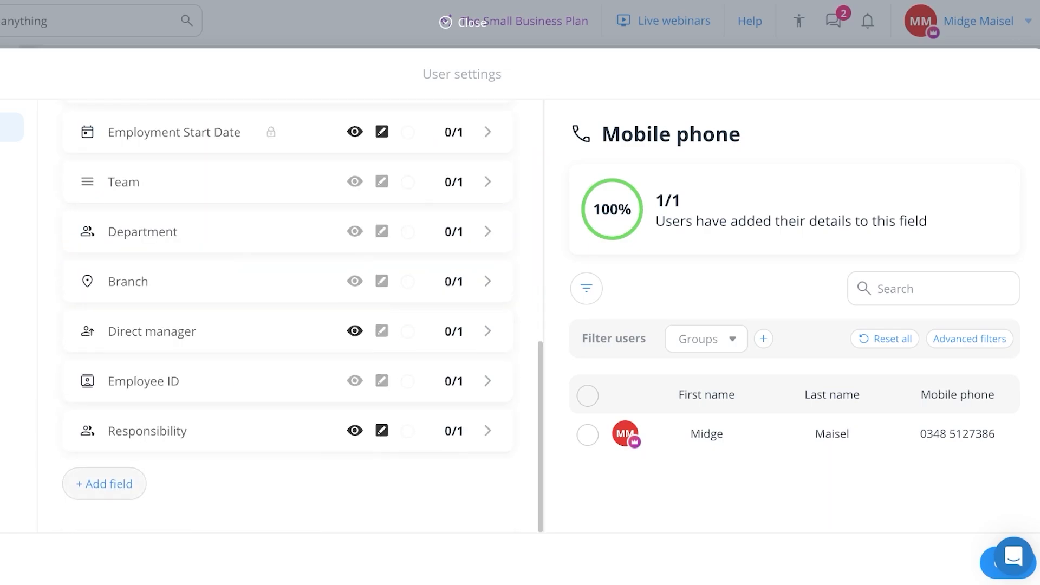
{"action": "scroll", "coordinate": [287, 315], "scroll_direction": "up", "scroll_amount": 7}
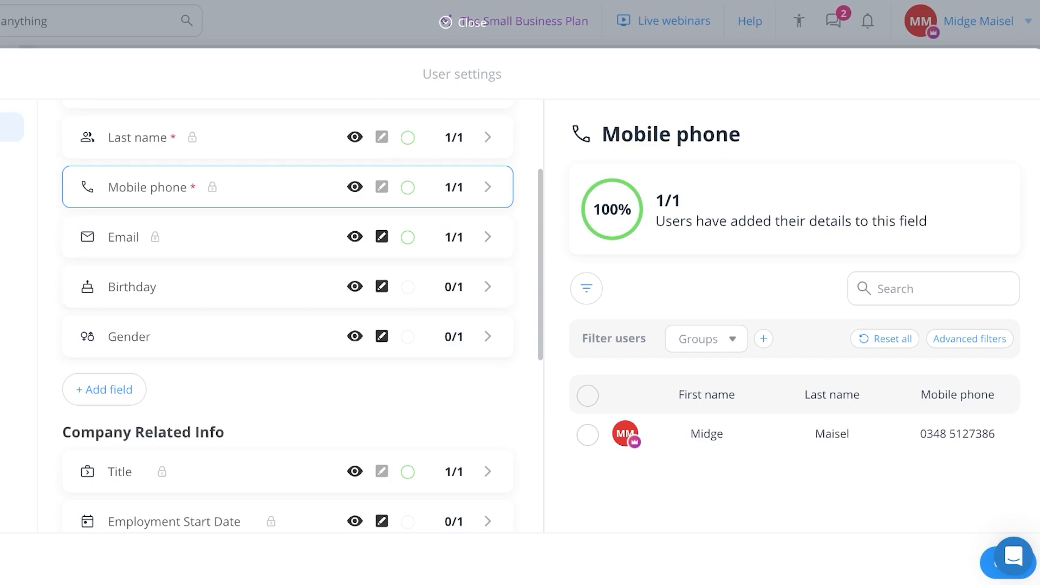
{"action": "left_click", "coordinate": [286, 285]}
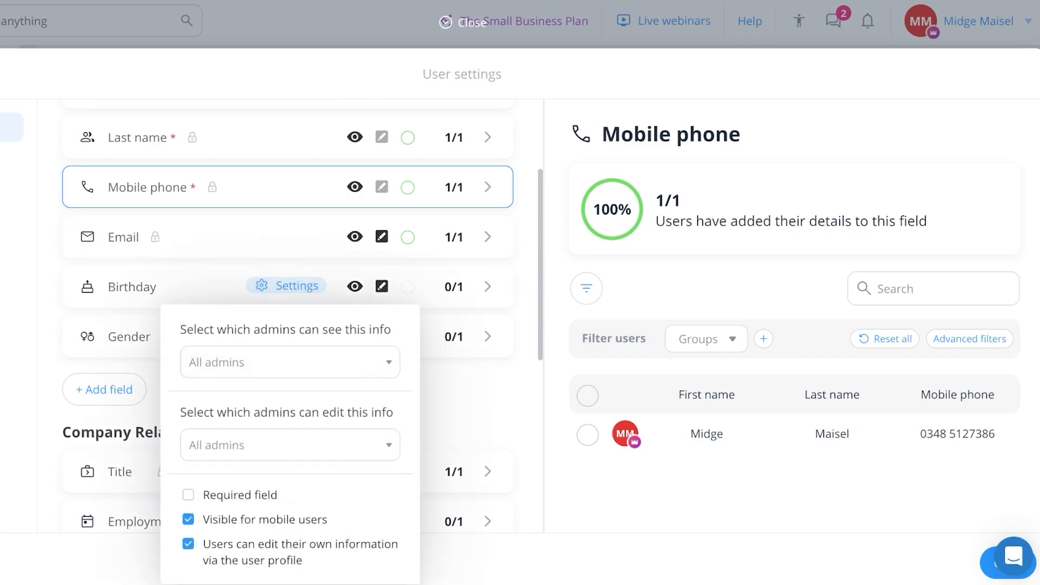
{"action": "left_click", "coordinate": [461, 334]}
{"action": "scroll", "coordinate": [460, 279], "scroll_direction": "up", "scroll_amount": 1}
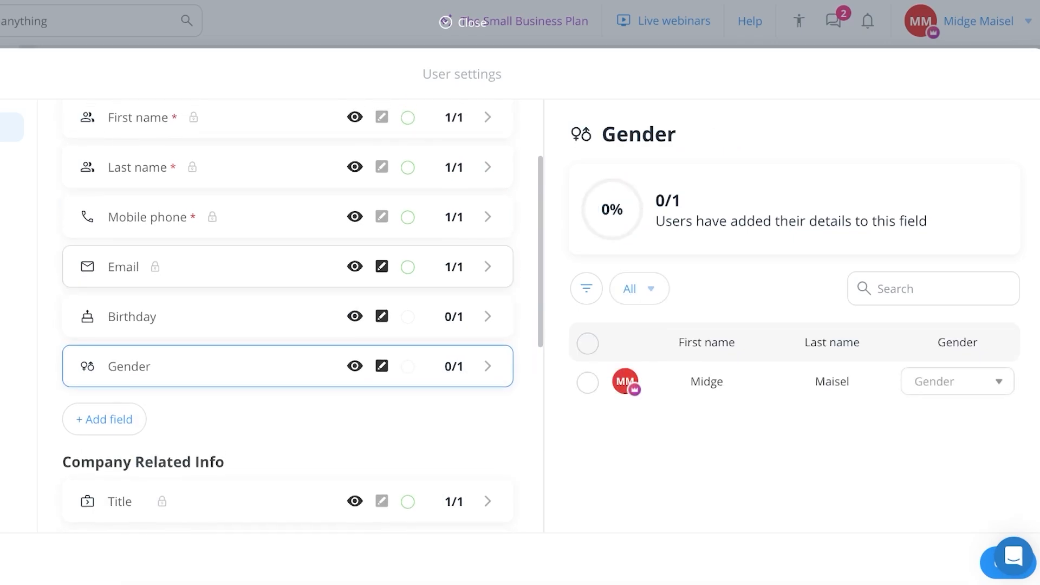
{"action": "scroll", "coordinate": [287, 314], "scroll_direction": "up", "scroll_amount": 3}
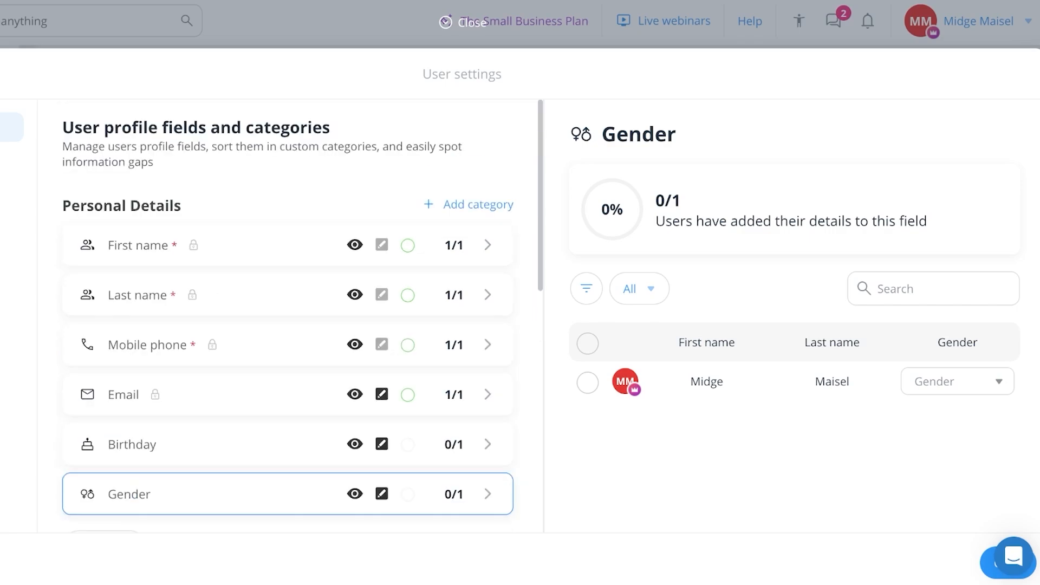
{"action": "key", "text": "Escape"}
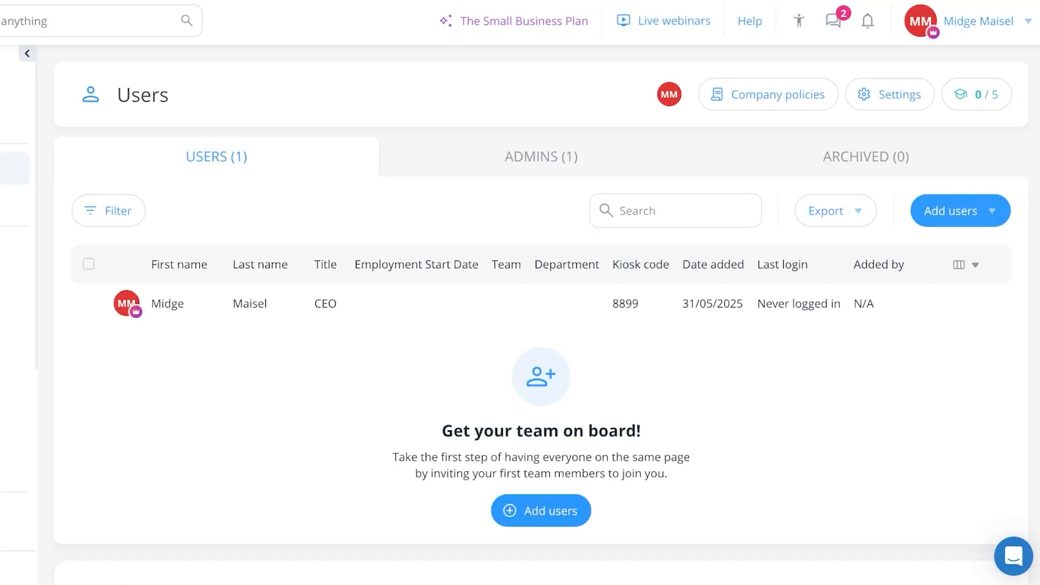
{"action": "left_click", "coordinate": [541, 510]}
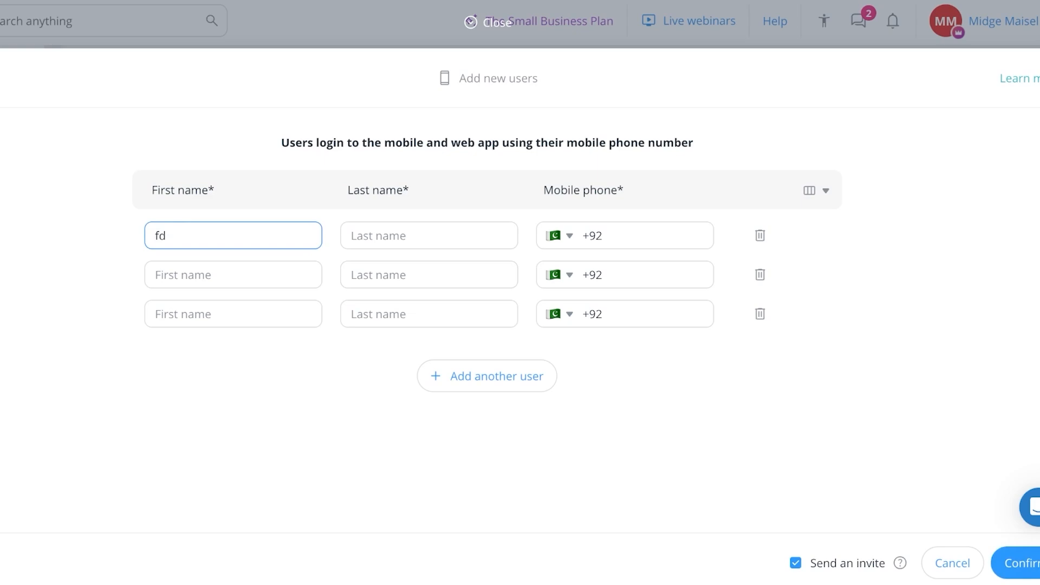
{"action": "key", "text": "BackSpace"}
{"action": "key", "text": "BackSpace"}
{"action": "key", "text": "Tab"}
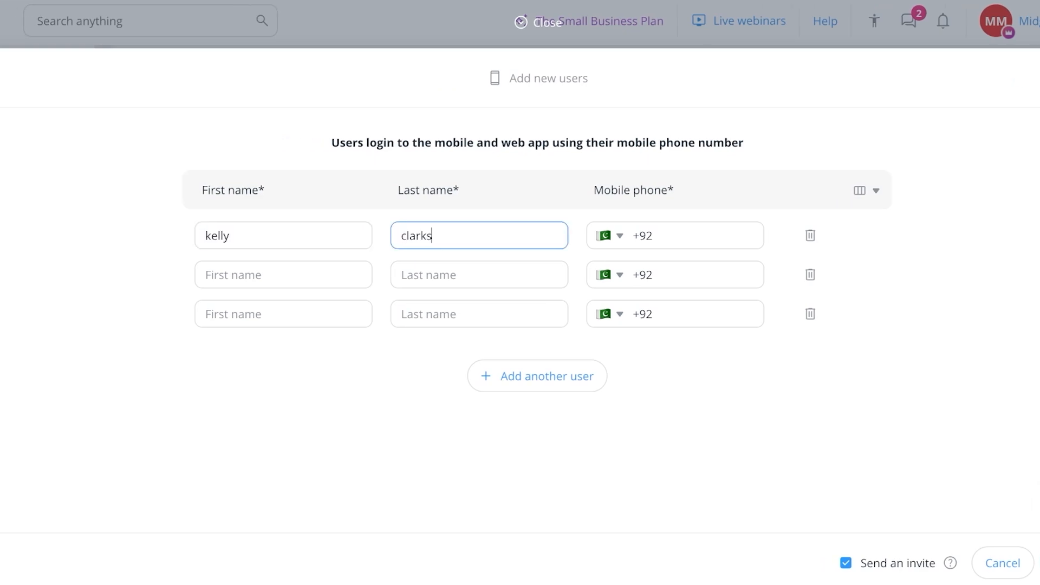
{"action": "key", "text": "Tab"}
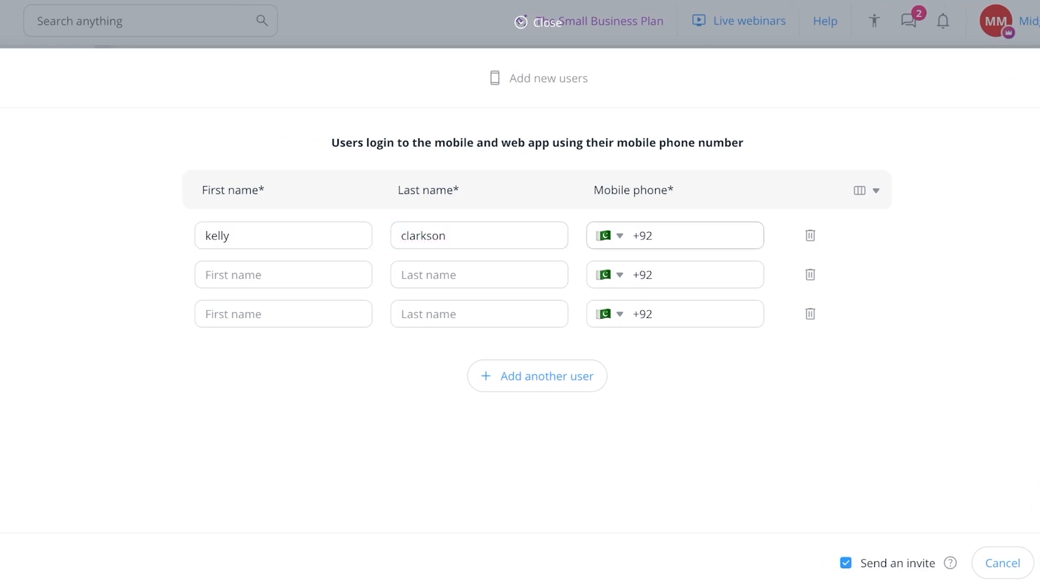
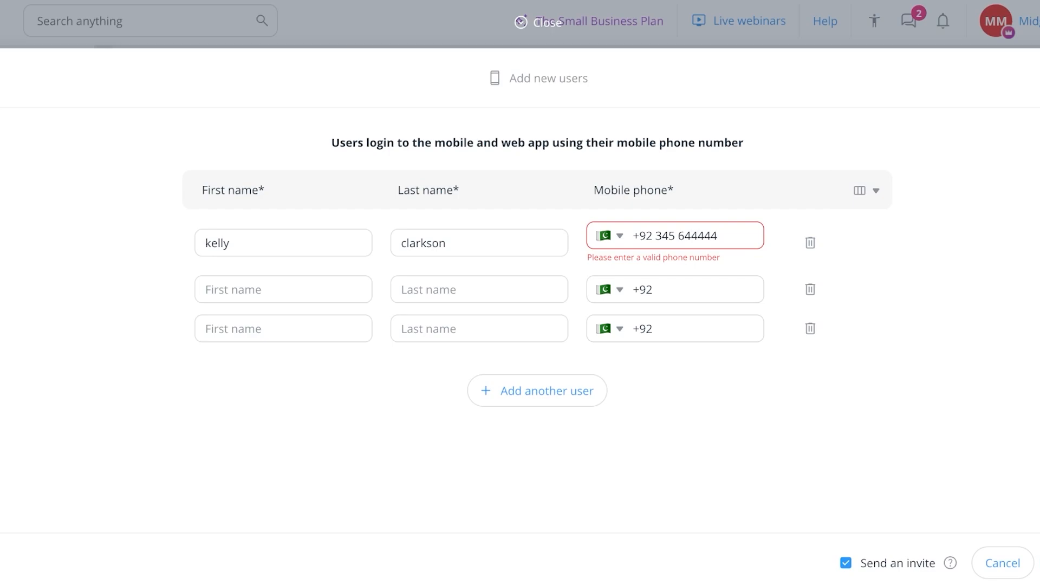
{"action": "key", "text": "Escape"}
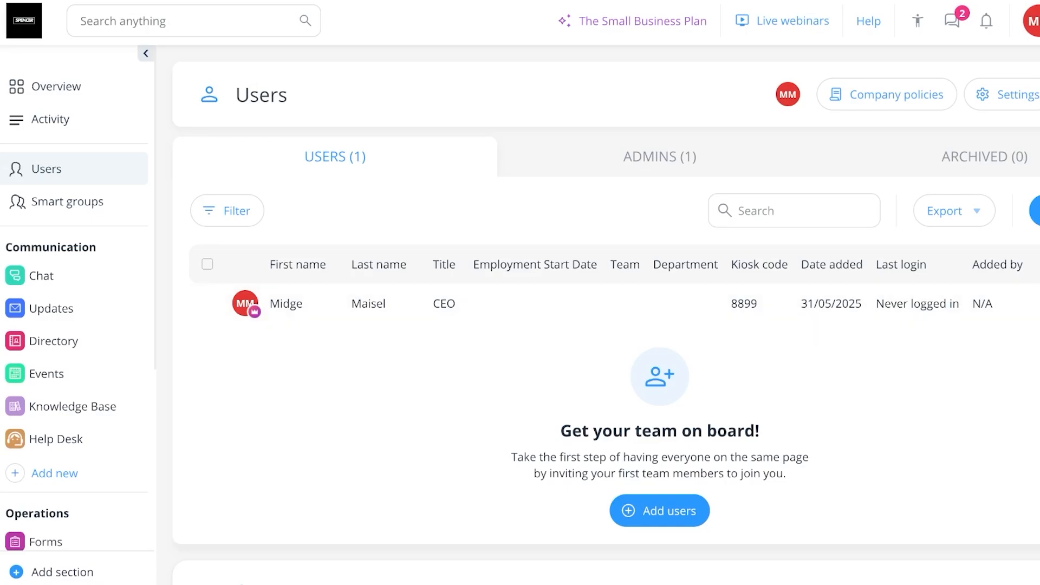
- Manually add a user with their first name, last name and mobile number
{"action": "left_click", "coordinate": [1036, 211]}
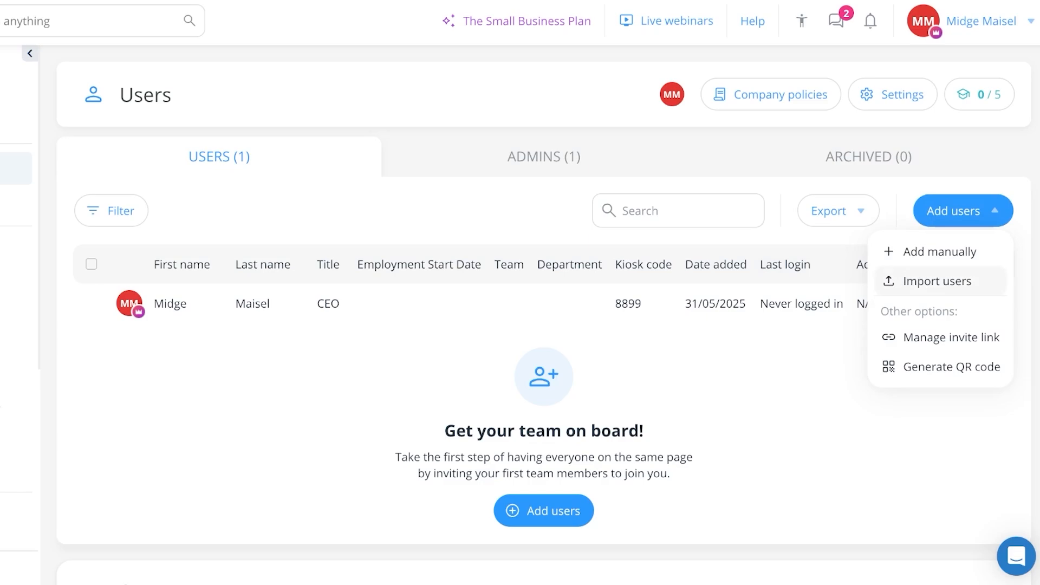
{"action": "left_click", "coordinate": [937, 281]}
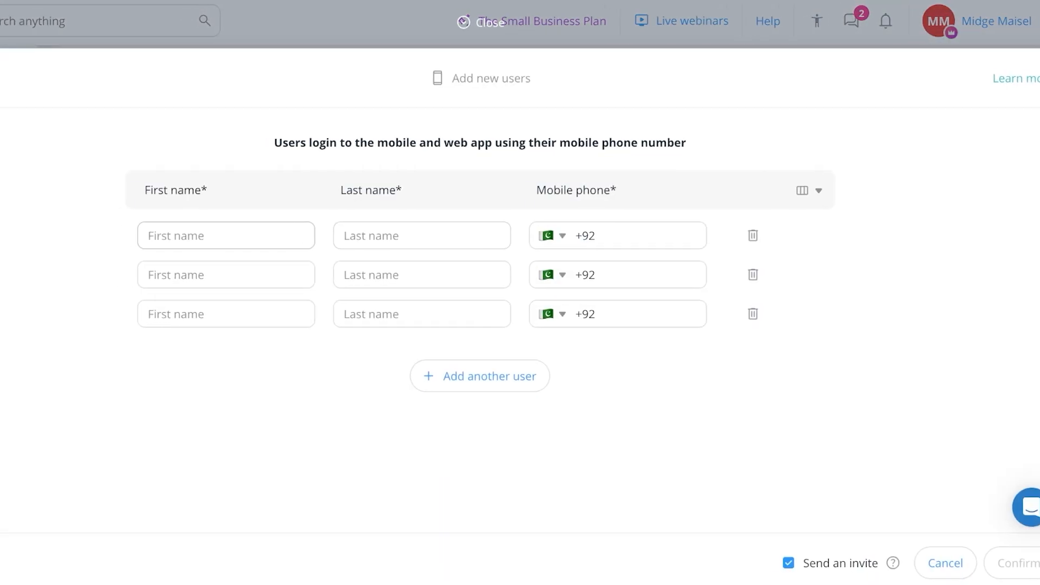
{"action": "key", "text": "Tab"}
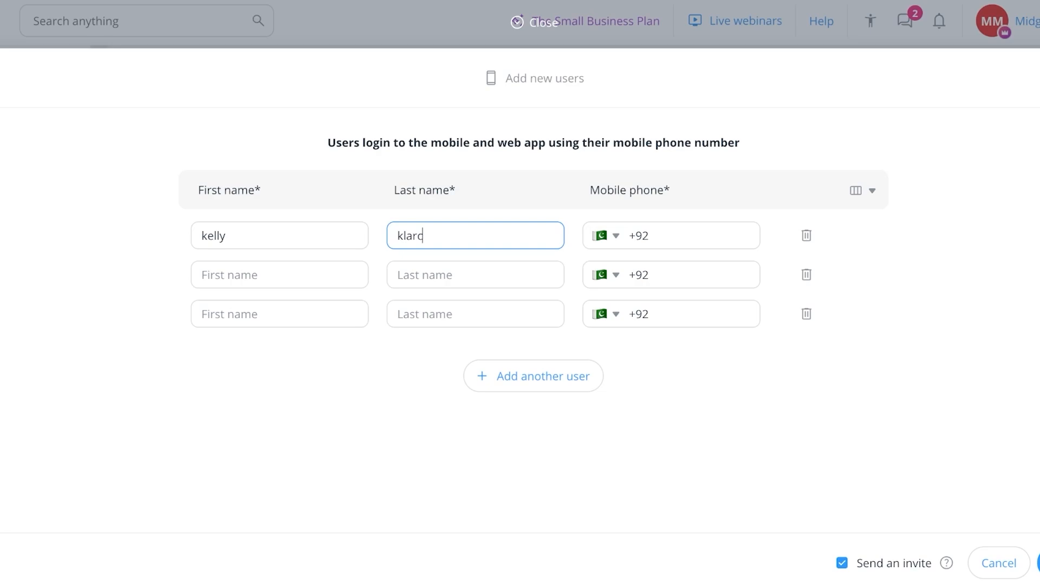
{"action": "key", "text": "Tab"}
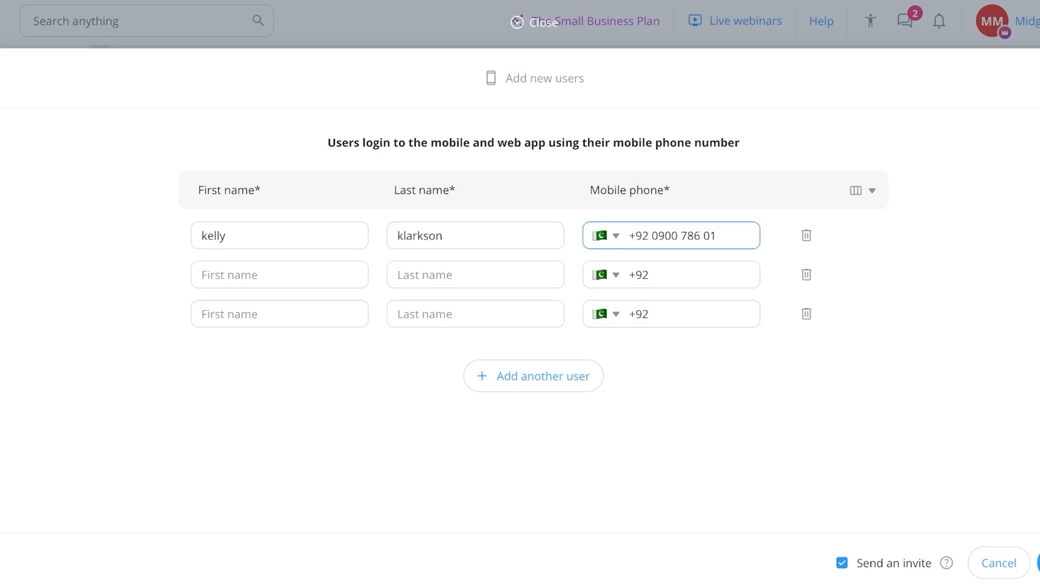
{"action": "key", "text": "Return"}
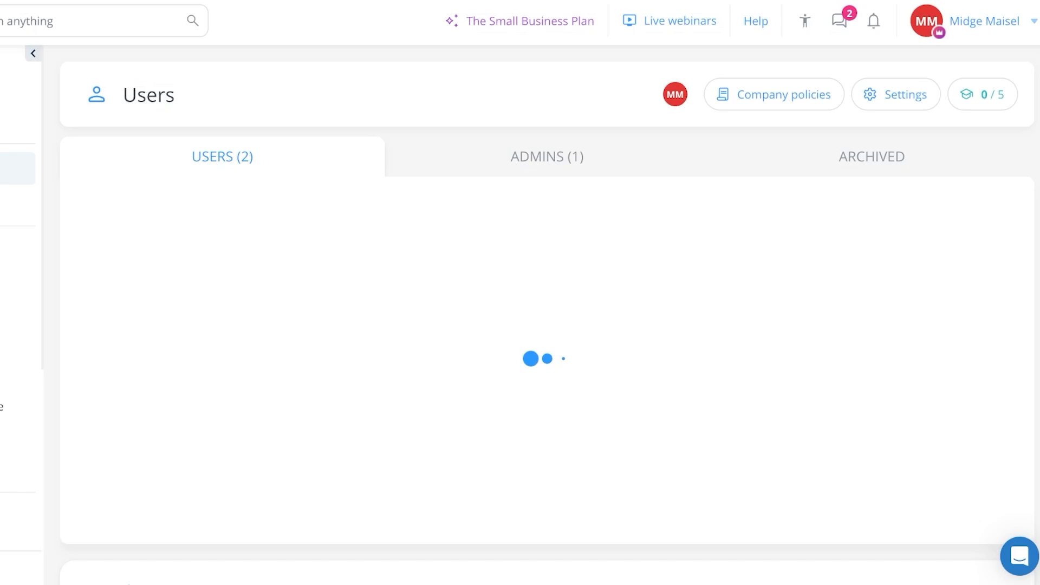
- Open the new user's profile and enter the job title Salesperson
{"action": "left_click", "coordinate": [169, 345]}
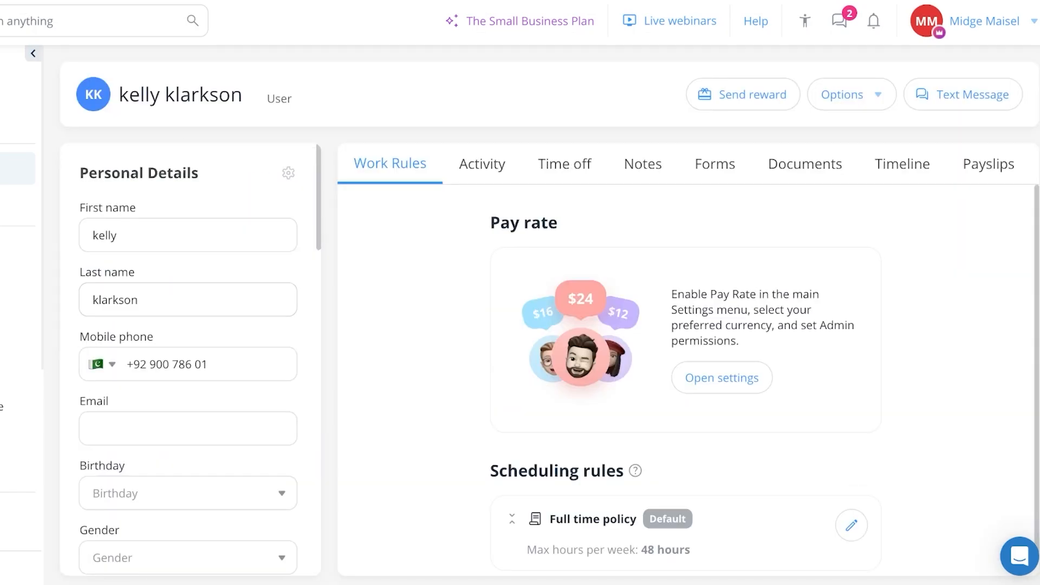
{"action": "scroll", "coordinate": [190, 357], "scroll_direction": "down", "scroll_amount": 10}
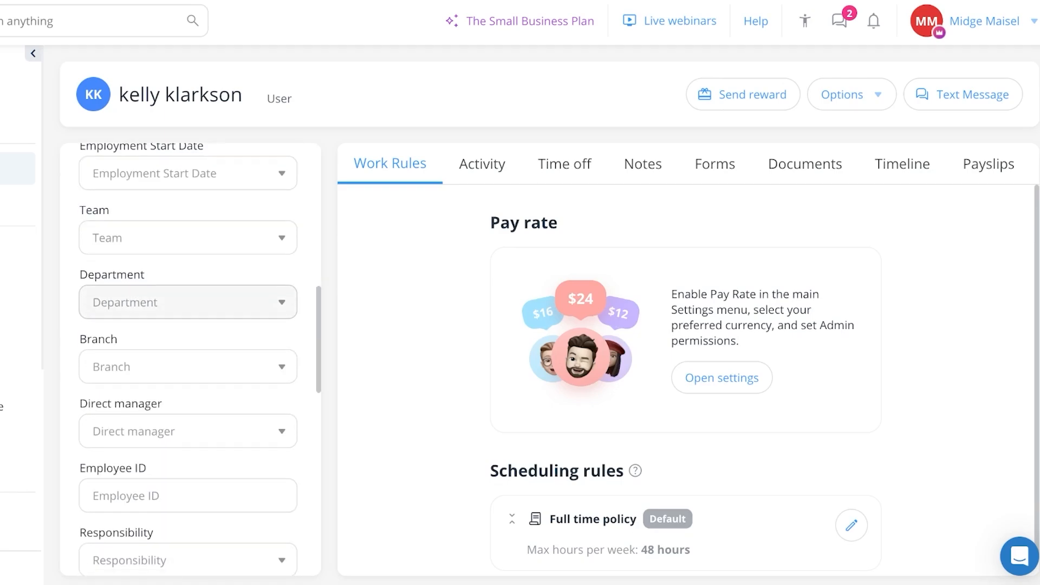
{"action": "scroll", "coordinate": [190, 358], "scroll_direction": "down", "scroll_amount": 5}
{"action": "scroll", "coordinate": [190, 357], "scroll_direction": "up", "scroll_amount": 8}
{"action": "left_click", "coordinate": [188, 272]}
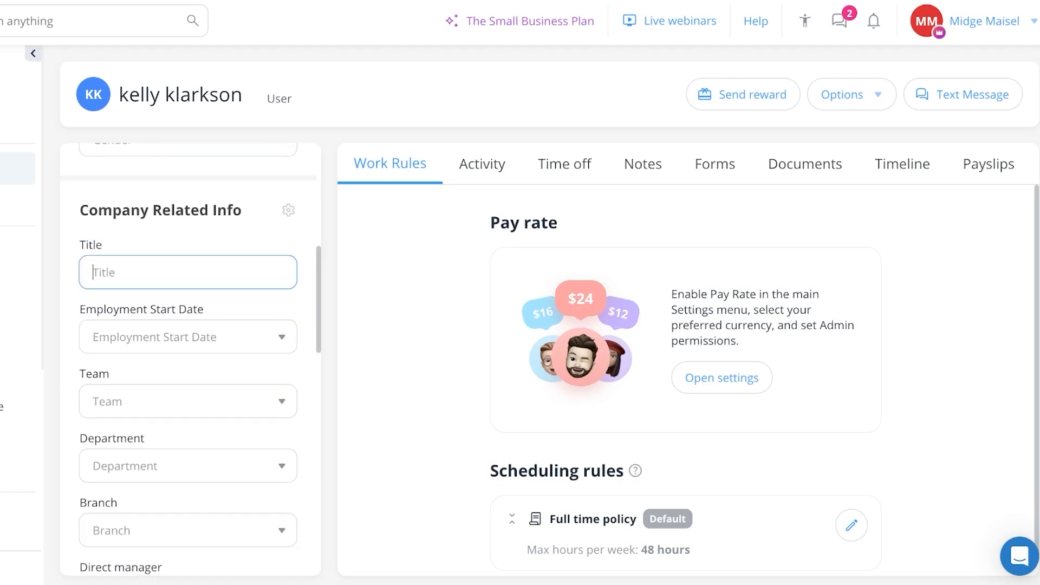
{"action": "type", "text": "Salesperson"}
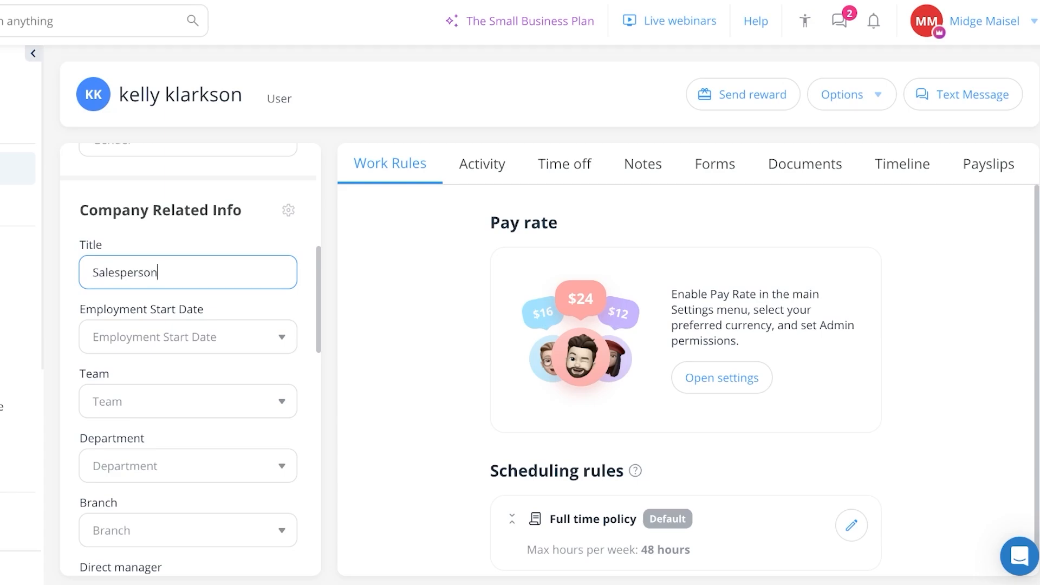
{"action": "left_click", "coordinate": [93, 336]}
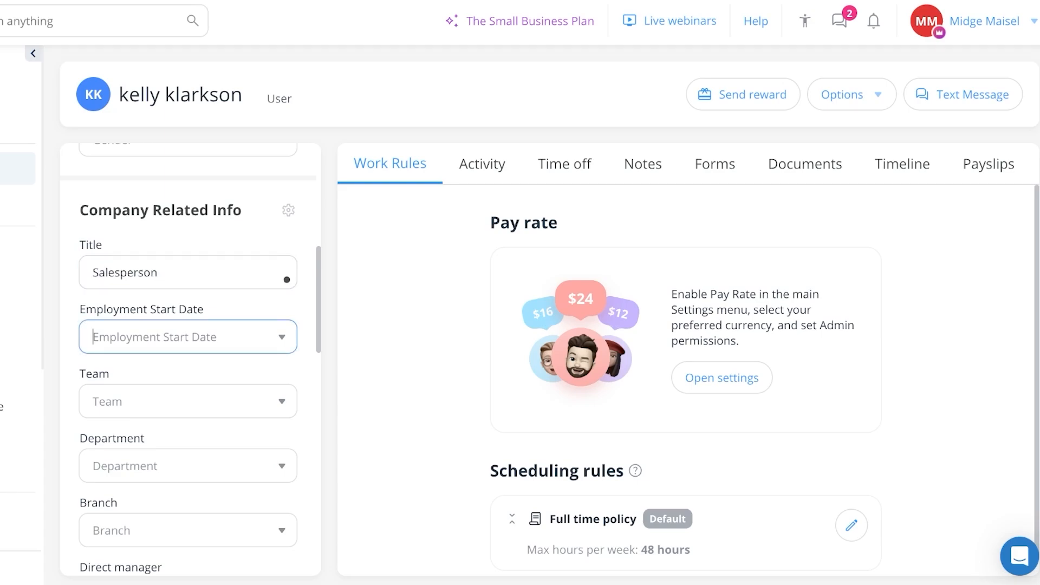
- Assign the user to Team 1 and Department A, leaving the branch unset
{"action": "left_click", "coordinate": [178, 402]}
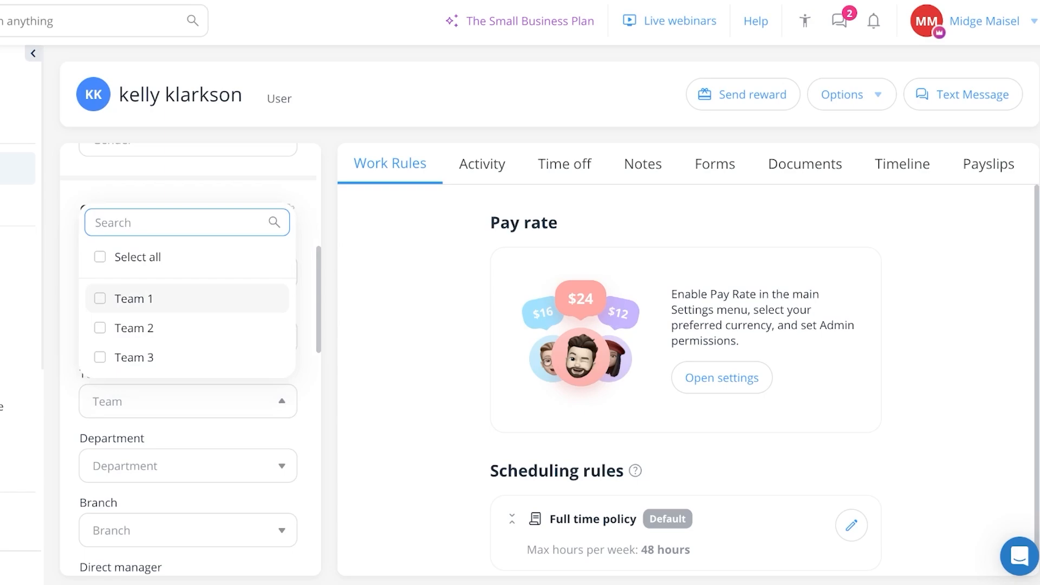
{"action": "left_click", "coordinate": [134, 298]}
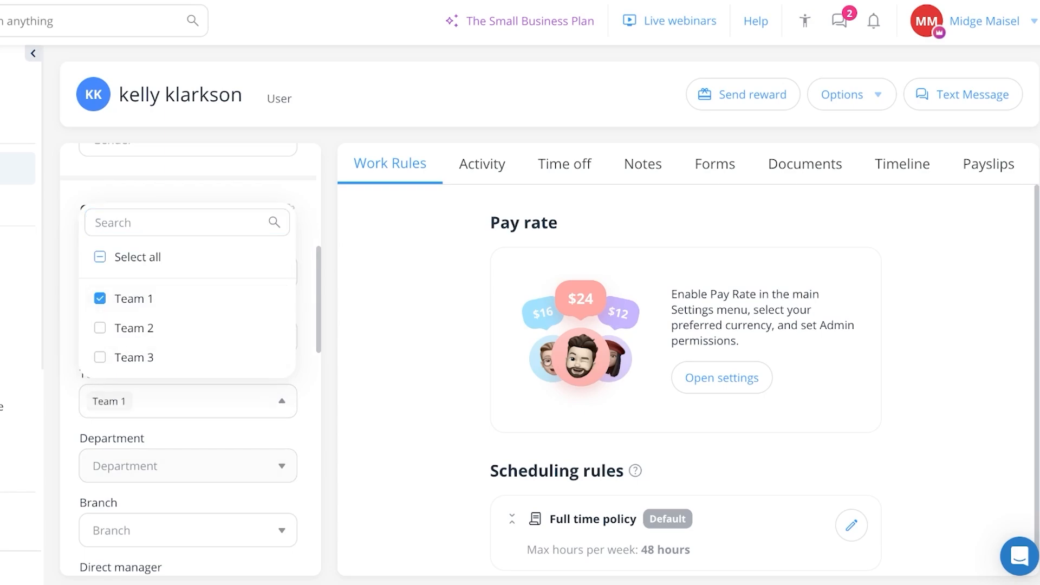
{"action": "key", "text": "Escape"}
{"action": "left_click", "coordinate": [178, 466]}
{"action": "left_click", "coordinate": [152, 363]}
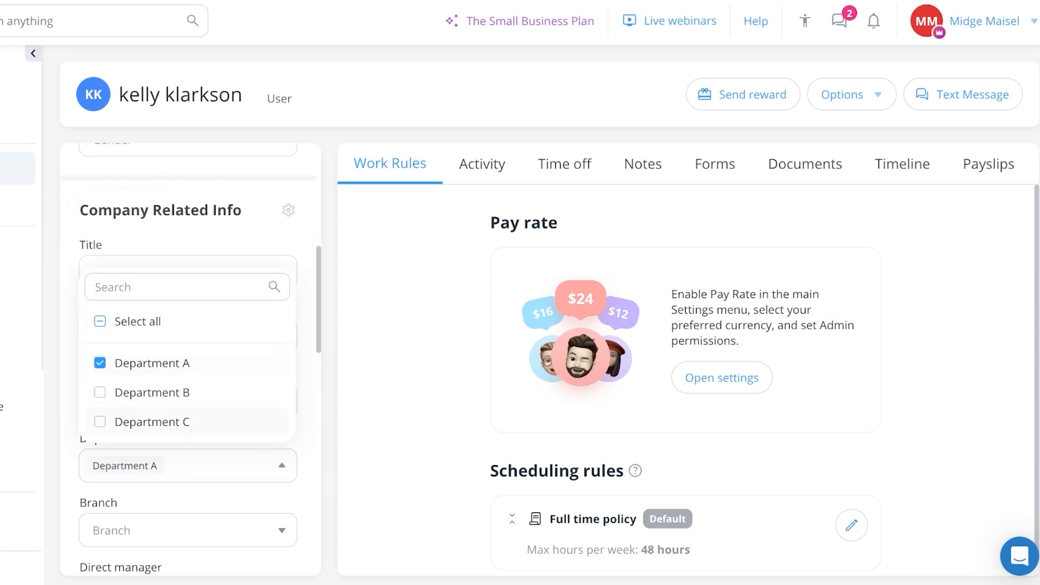
{"action": "double_click", "coordinate": [98, 503]}
{"action": "scroll", "coordinate": [98, 502], "scroll_direction": "down", "scroll_amount": 1}
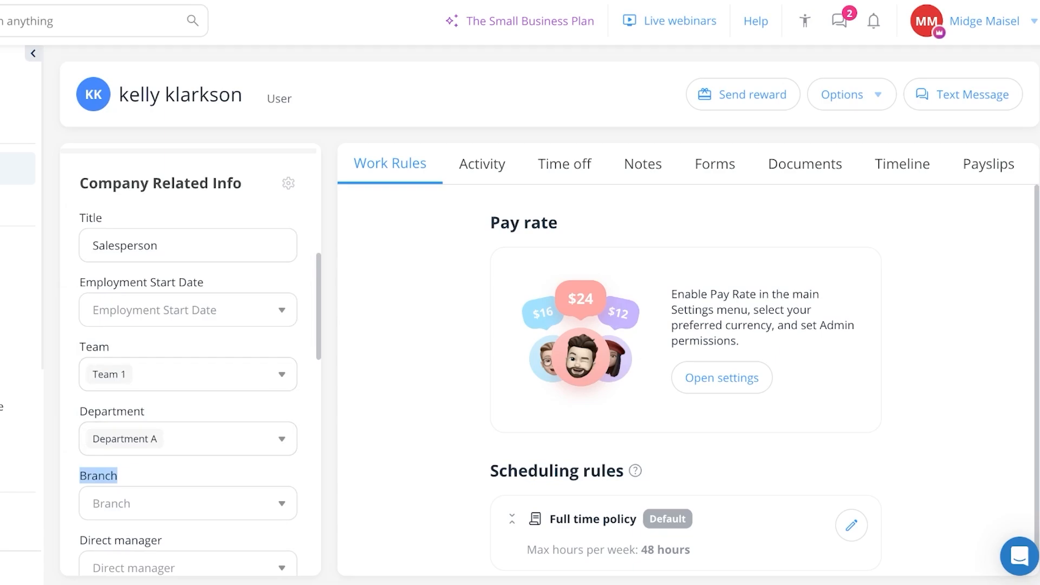
{"action": "scroll", "coordinate": [189, 358], "scroll_direction": "down", "scroll_amount": 5}
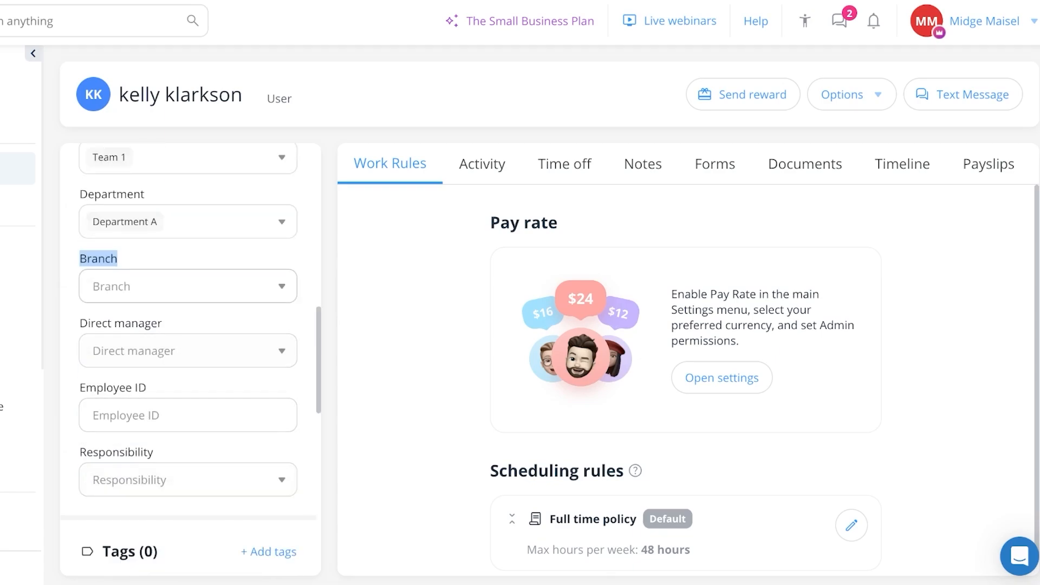
{"action": "left_click", "coordinate": [188, 286]}
{"action": "key", "text": "Escape"}
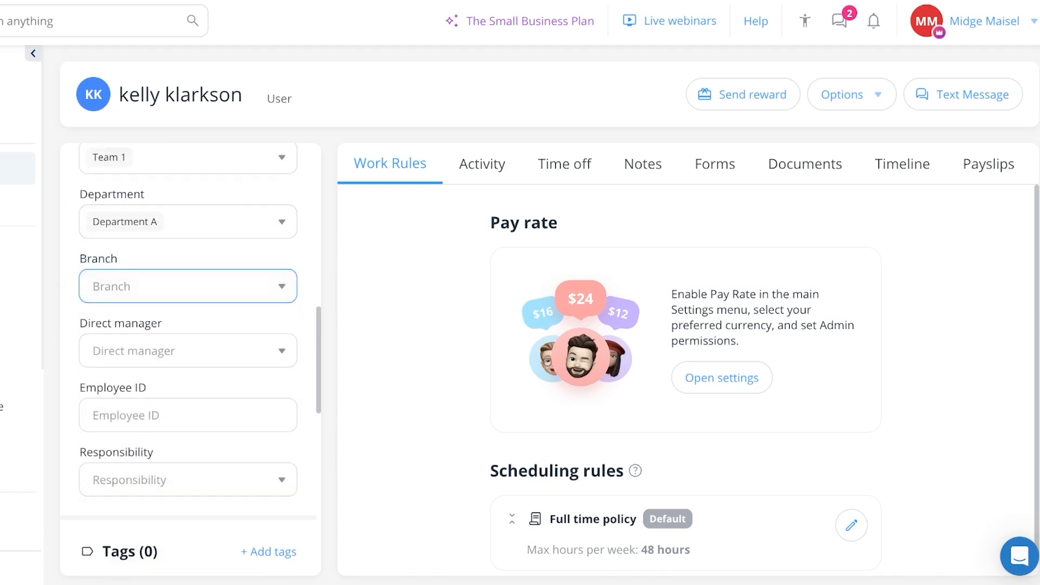
{"action": "scroll", "coordinate": [189, 357], "scroll_direction": "down", "scroll_amount": 8}
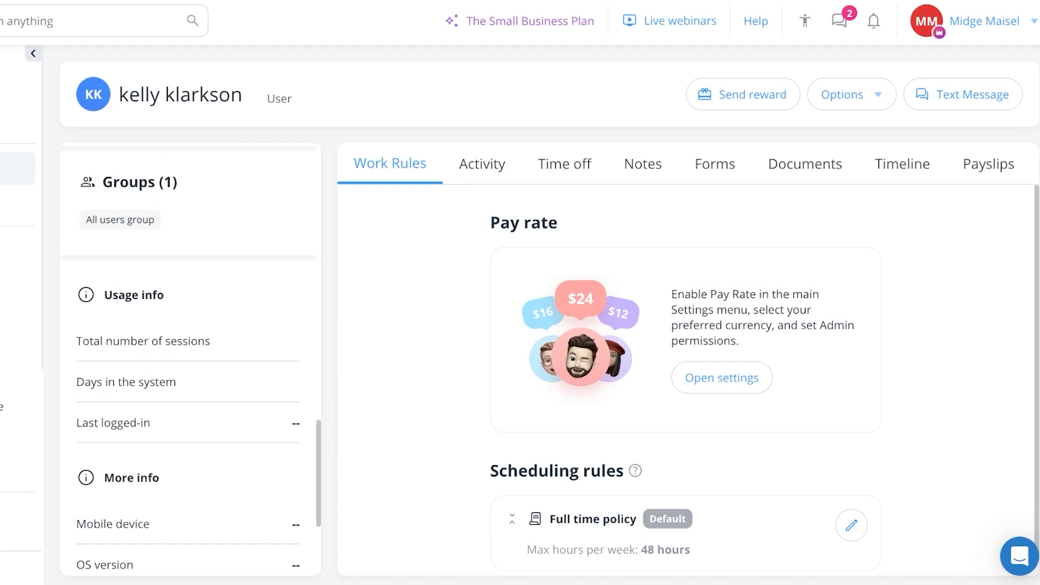
{"action": "scroll", "coordinate": [190, 358], "scroll_direction": "down", "scroll_amount": 4}
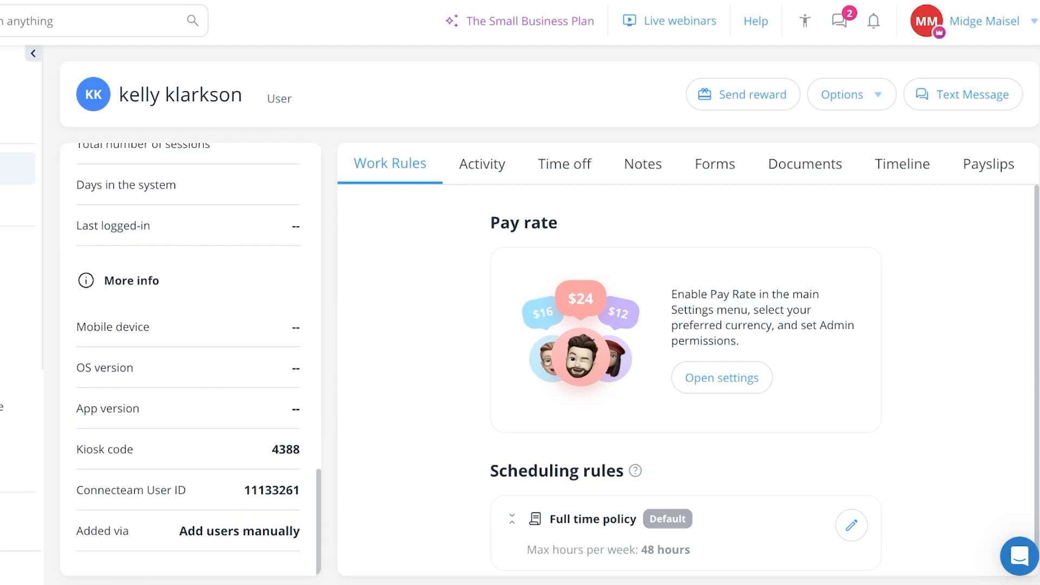
- Look through the user's Activity, Time off, Notes and Forms tabs, then go to Chat
{"action": "left_click", "coordinate": [482, 163]}
{"action": "left_click", "coordinate": [564, 164]}
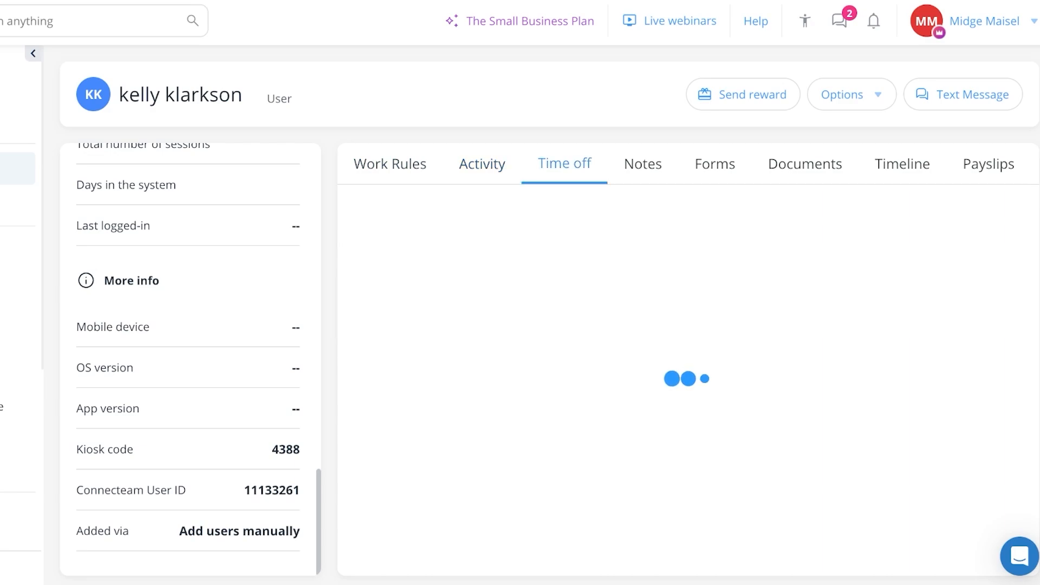
{"action": "left_click", "coordinate": [643, 164]}
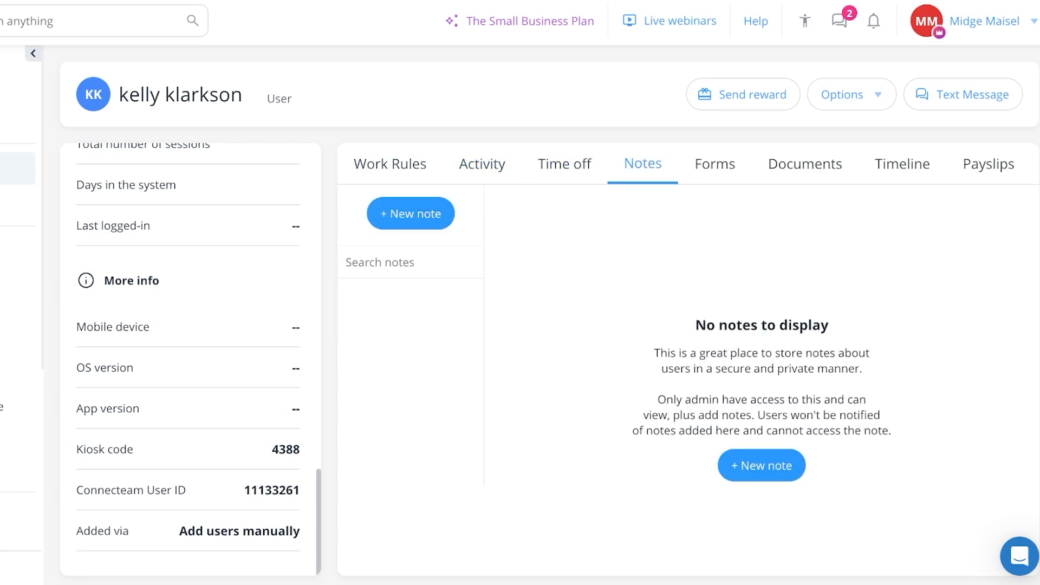
{"action": "left_click", "coordinate": [715, 163]}
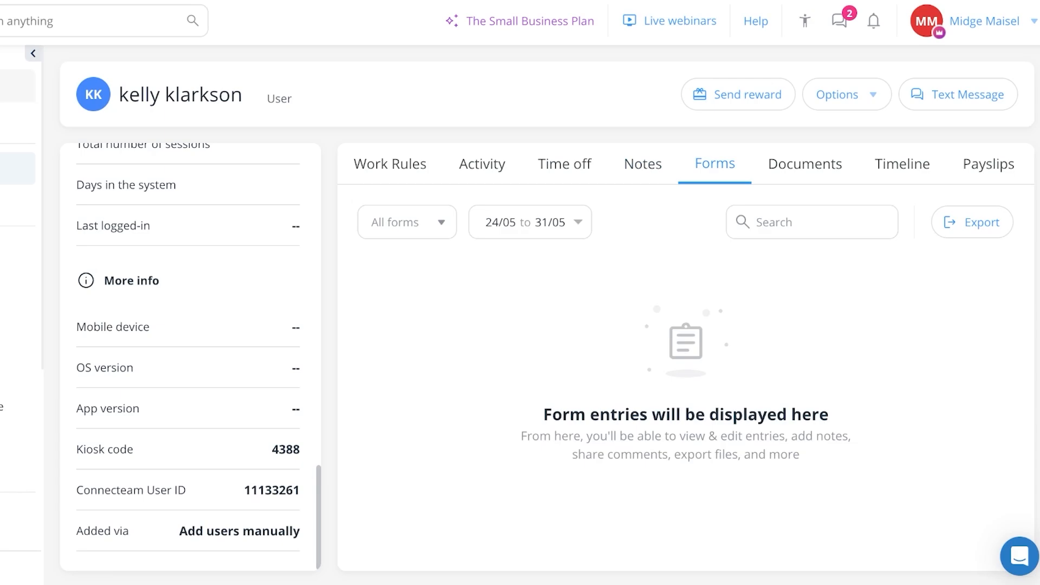
{"action": "left_click", "coordinate": [17, 169]}
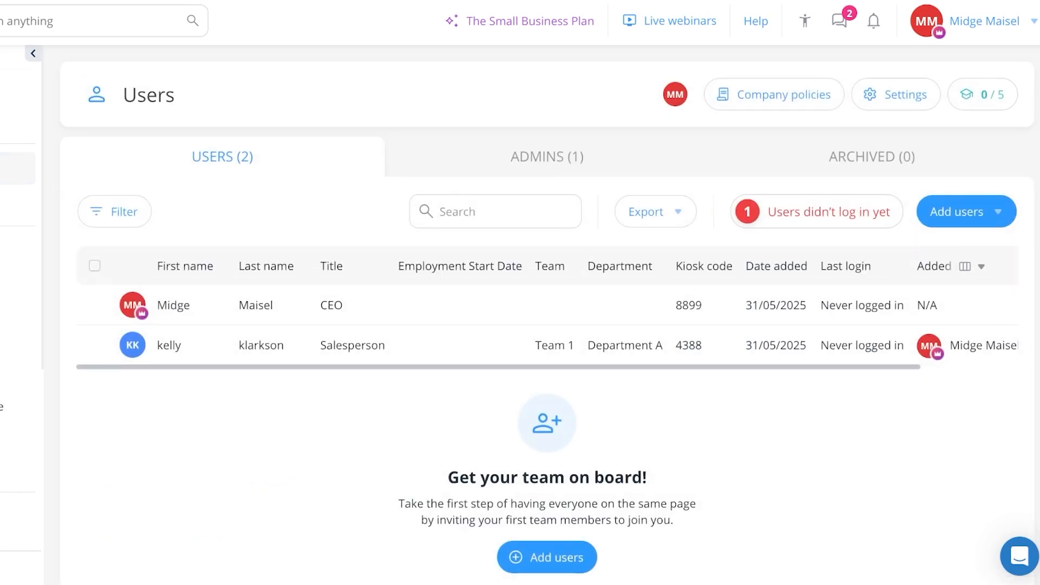
{"action": "left_click", "coordinate": [50, 275]}
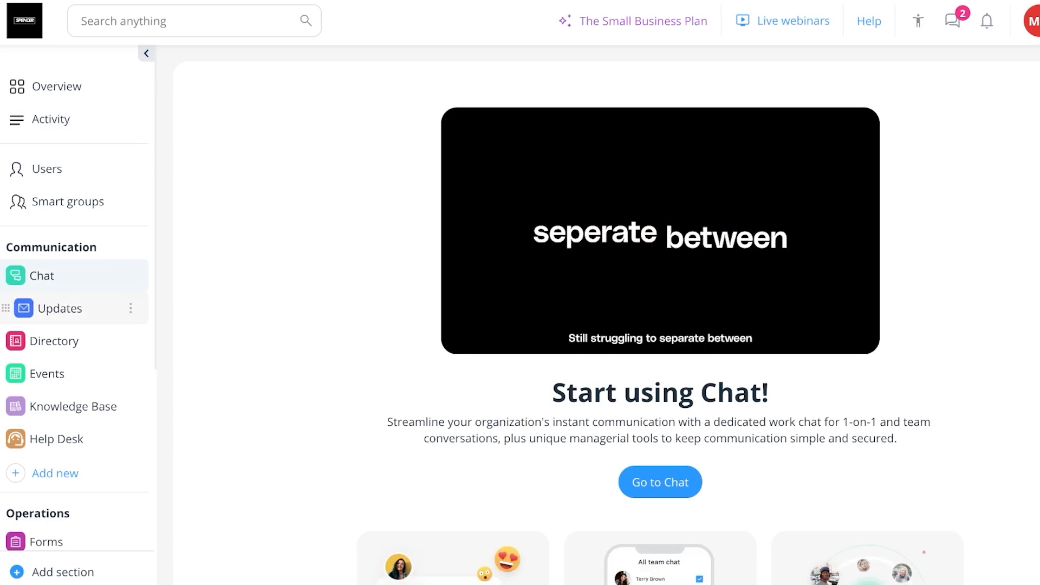
- Browse Updates and Directory, return to the Overview dashboard and bring up the account menu
{"action": "left_click", "coordinate": [60, 308]}
{"action": "left_click", "coordinate": [54, 341]}
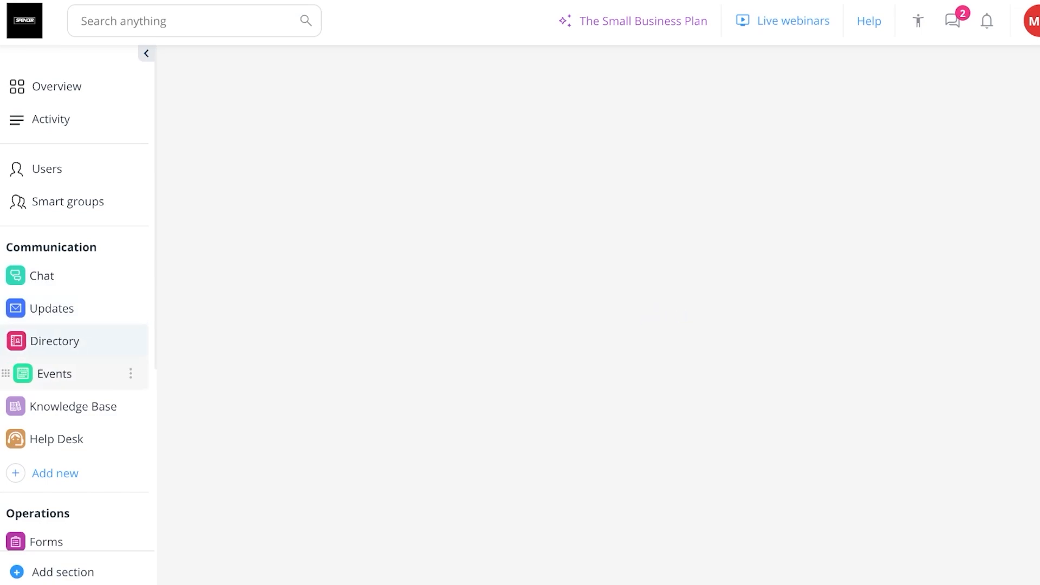
{"action": "scroll", "coordinate": [76, 373], "scroll_direction": "down", "scroll_amount": 7}
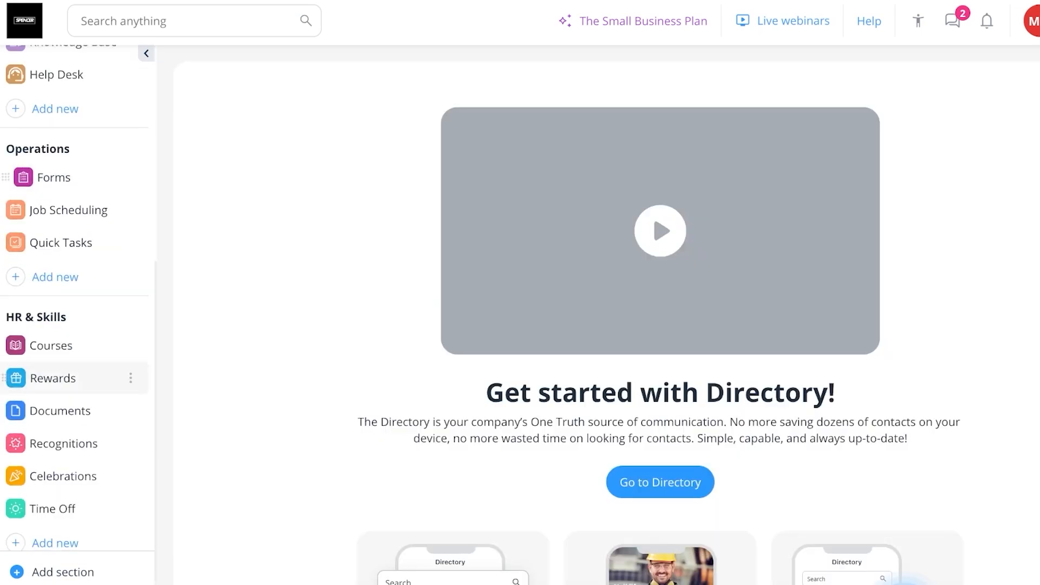
{"action": "scroll", "coordinate": [76, 292], "scroll_direction": "up", "scroll_amount": 7}
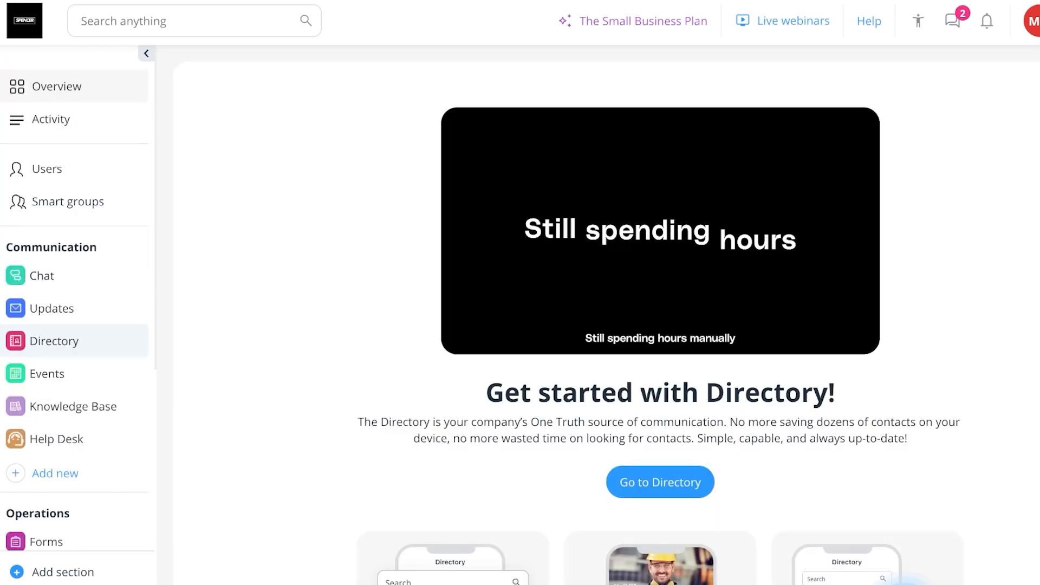
{"action": "left_click", "coordinate": [57, 86]}
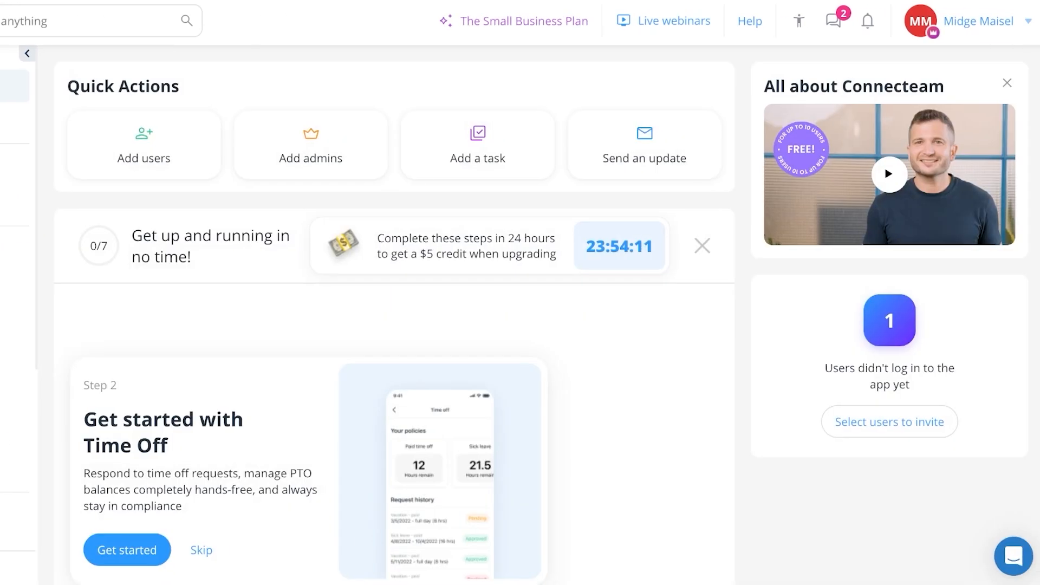
{"action": "left_click", "coordinate": [978, 21]}
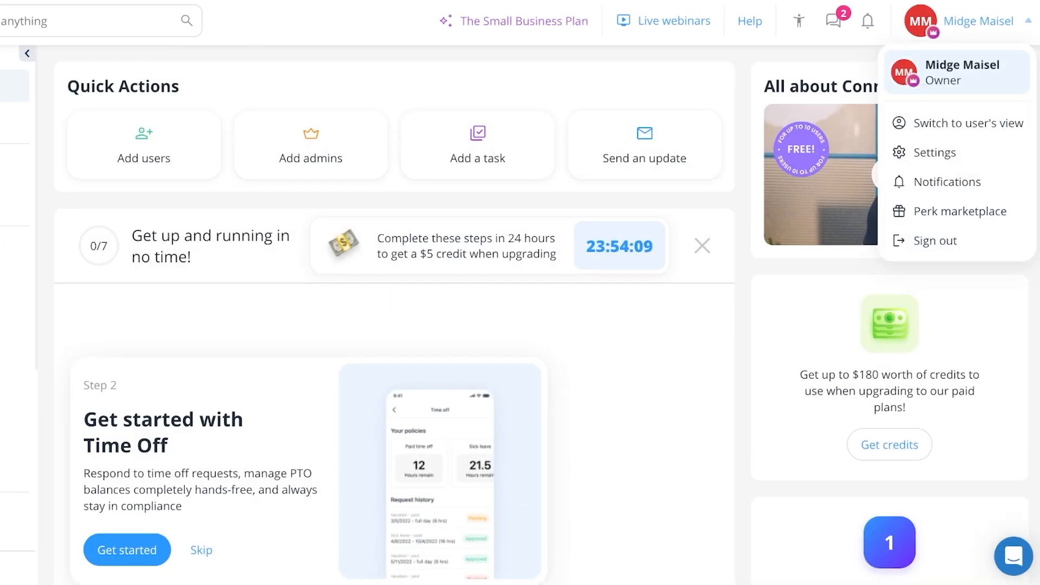
- In the company structure settings, delete Branch 3 and Branch 2
{"action": "left_click", "coordinate": [934, 153]}
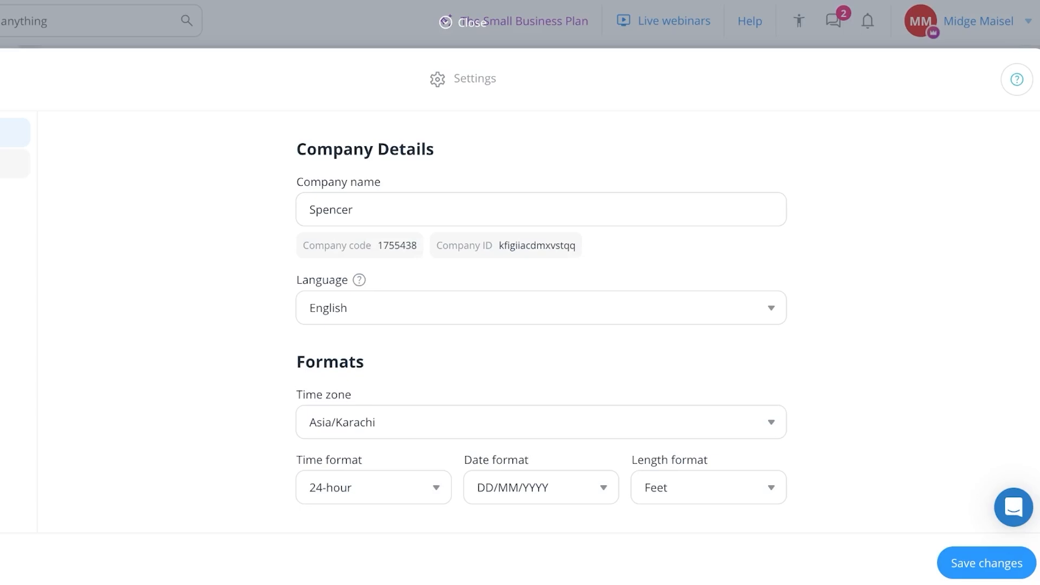
{"action": "left_click", "coordinate": [15, 256]}
{"action": "scroll", "coordinate": [541, 322], "scroll_direction": "down", "scroll_amount": 3}
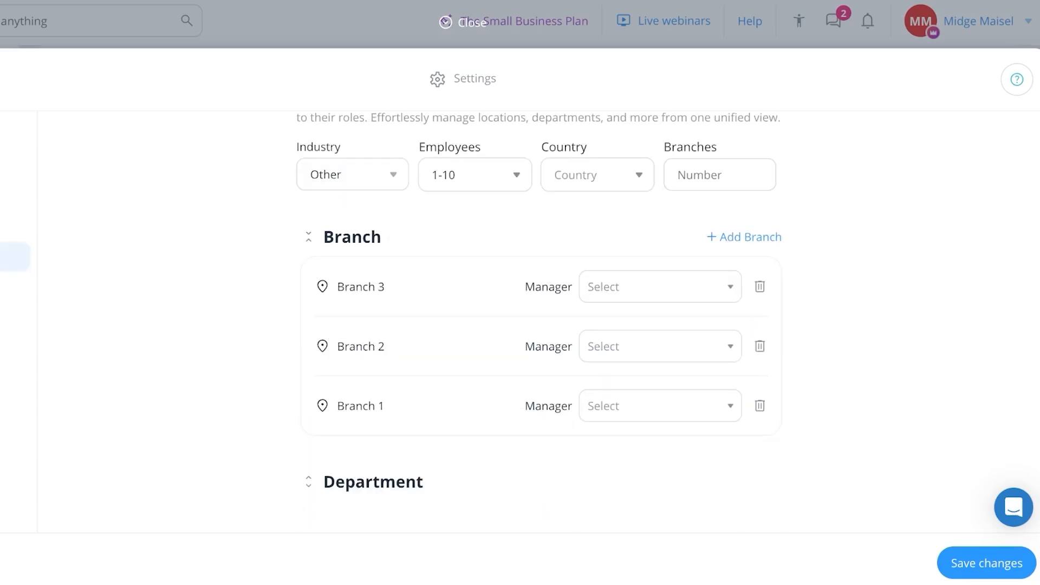
{"action": "left_click", "coordinate": [759, 287]}
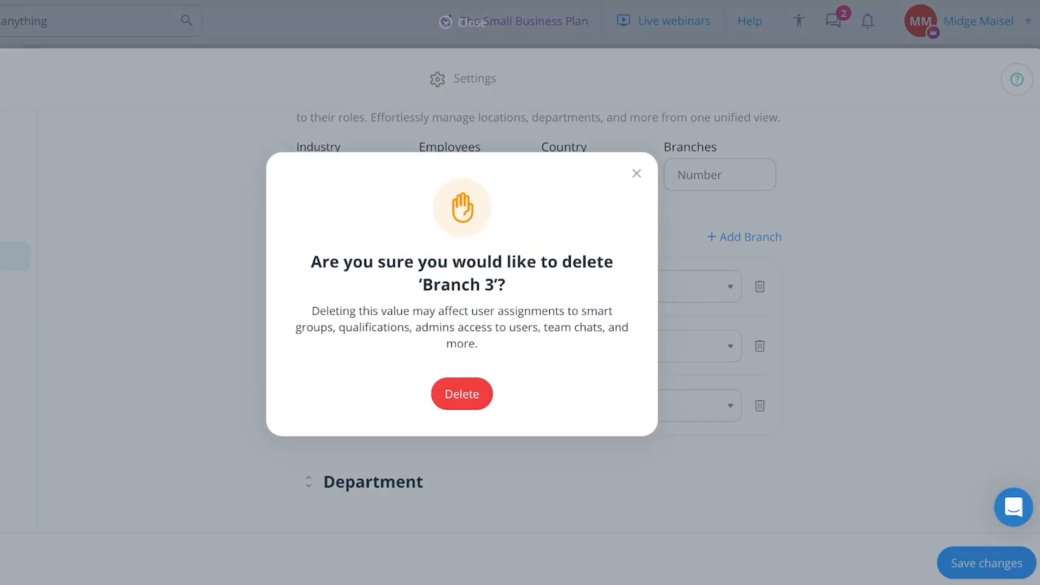
{"action": "left_click", "coordinate": [461, 393]}
{"action": "left_click", "coordinate": [759, 299]}
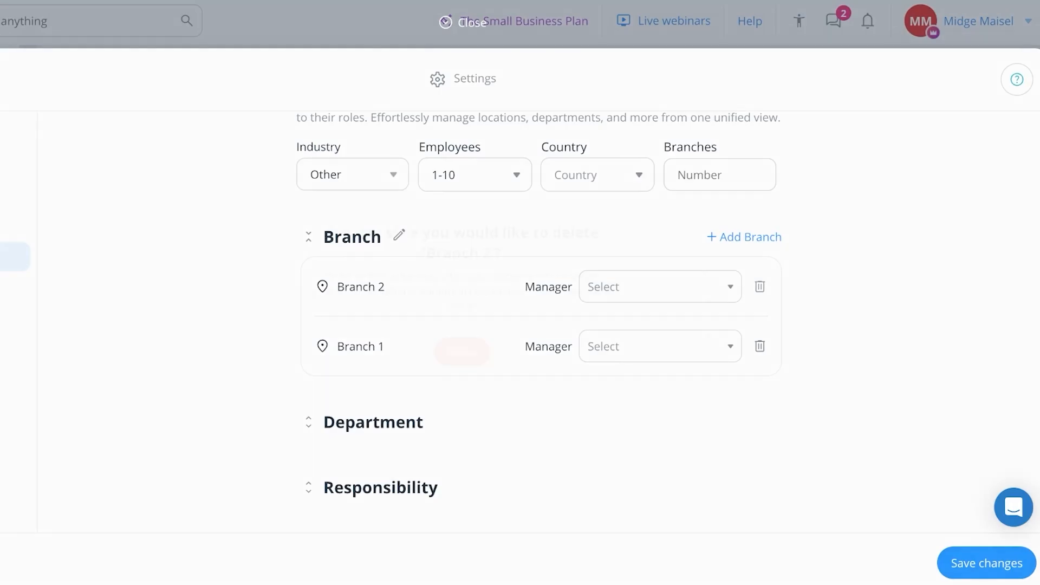
{"action": "left_click", "coordinate": [462, 394]}
- Make the account owner manager of Branch 1 and rename it 3rd St
{"action": "left_click", "coordinate": [659, 299]}
{"action": "left_click", "coordinate": [650, 390]}
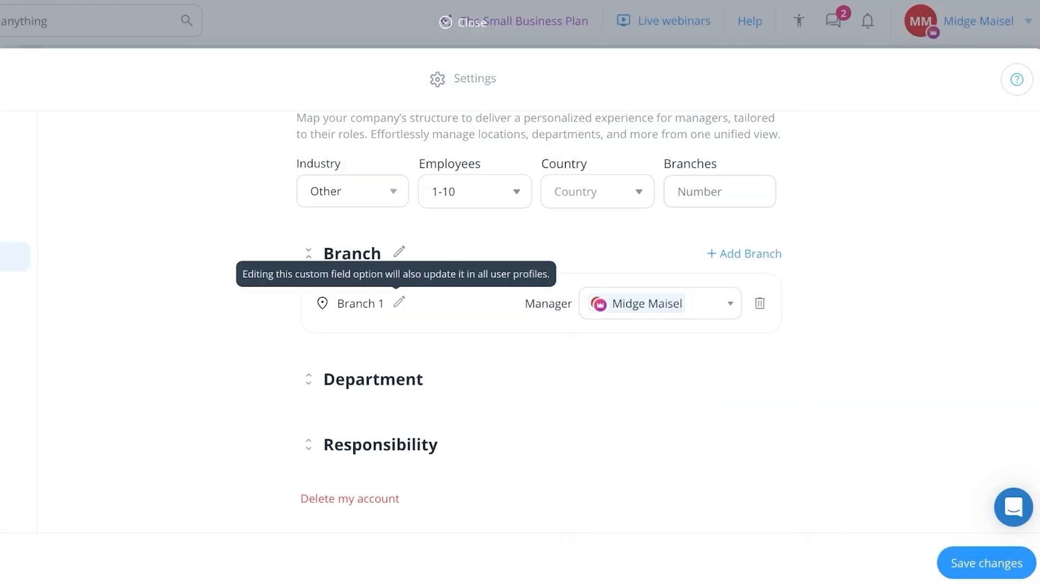
{"action": "left_click", "coordinate": [399, 301]}
{"action": "type", "text": "Ave"}
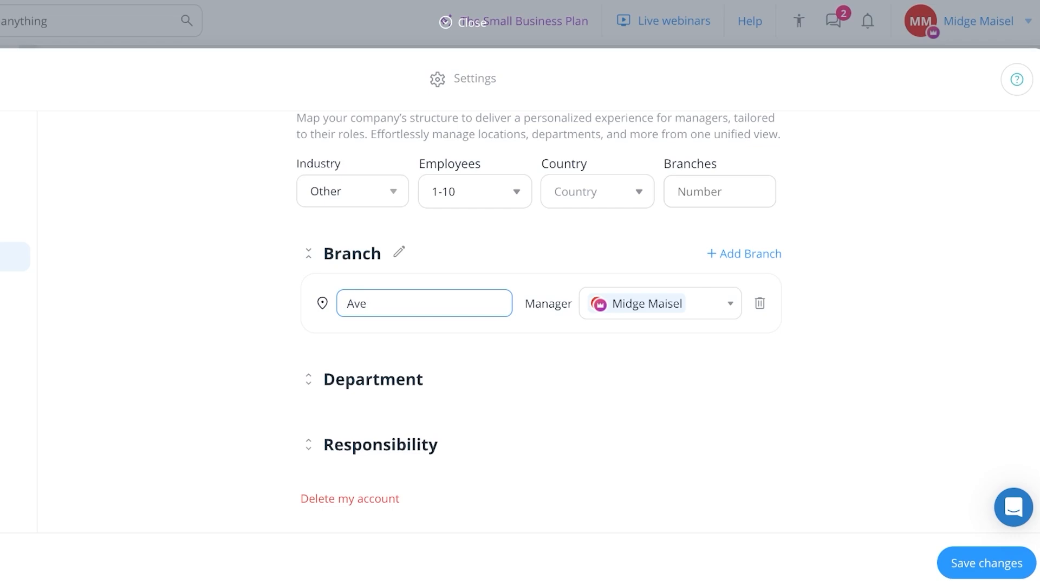
{"action": "key", "text": "BackSpace"}
{"action": "key", "text": "BackSpace"}
{"action": "key", "text": "BackSpace"}
{"action": "type", "text": "3rd St"}
{"action": "key", "text": "Return"}
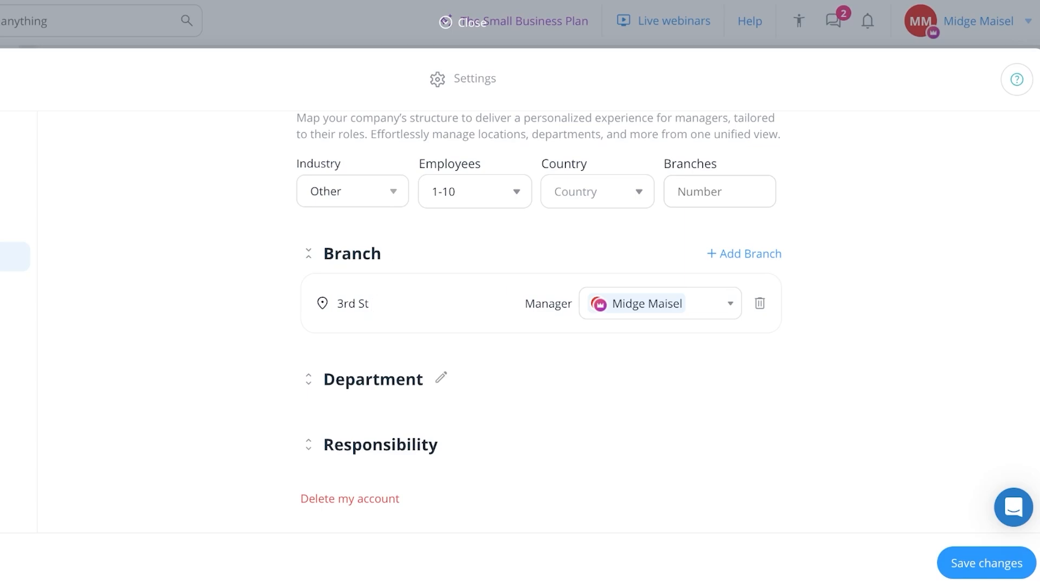
{"action": "left_click", "coordinate": [309, 379]}
- Rename Department C to Sales, Department B to Finance and Department A to Logistics
{"action": "scroll", "coordinate": [418, 325], "scroll_direction": "down", "scroll_amount": 3}
{"action": "double_click", "coordinate": [419, 250]}
{"action": "key", "text": "ctrl+a"}
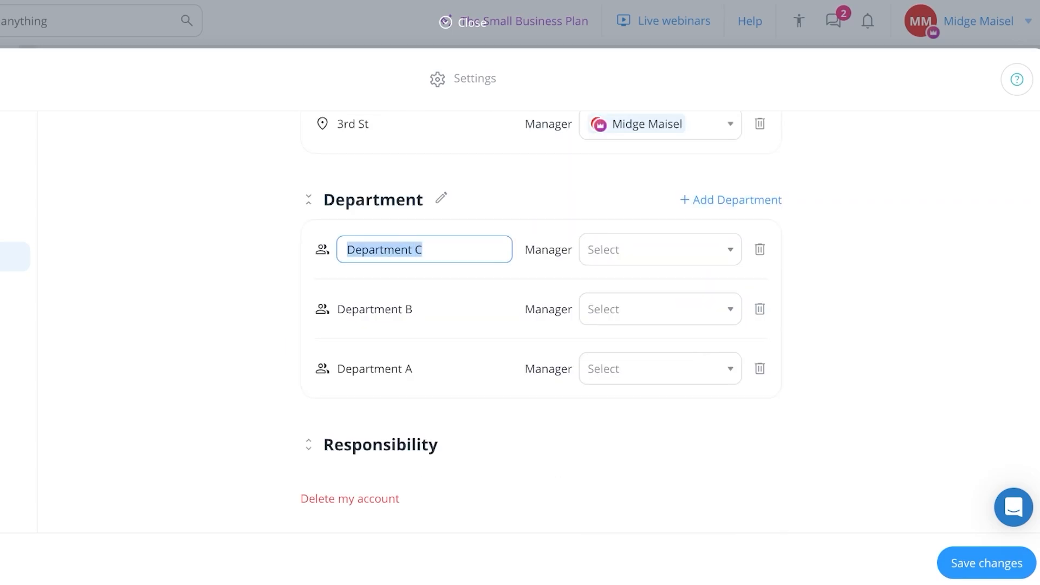
{"action": "type", "text": "Sales"}
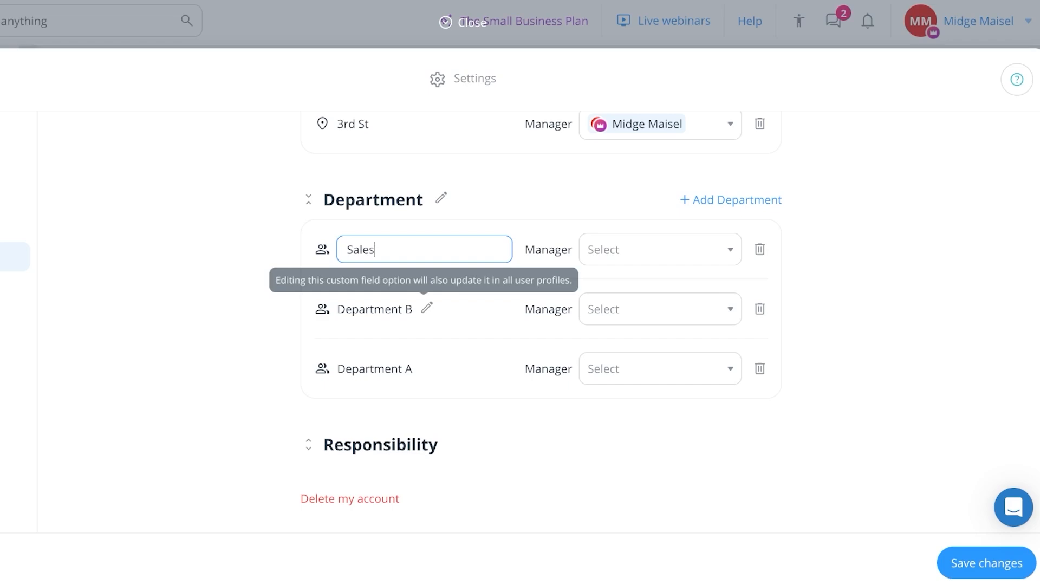
{"action": "left_click", "coordinate": [422, 309]}
{"action": "key", "text": "ctrl+a"}
{"action": "type", "text": "Finance"}
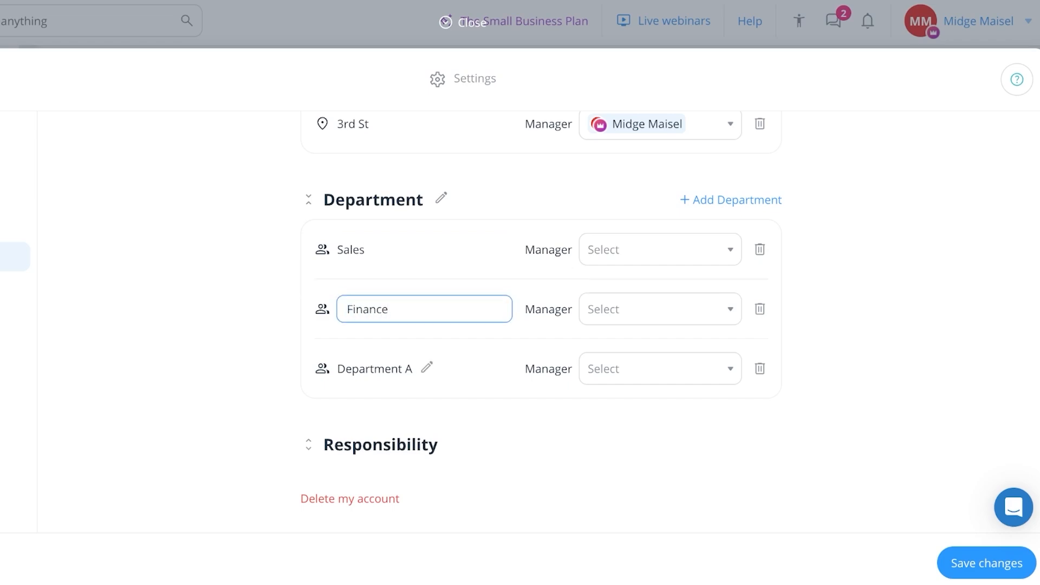
{"action": "left_click", "coordinate": [422, 369]}
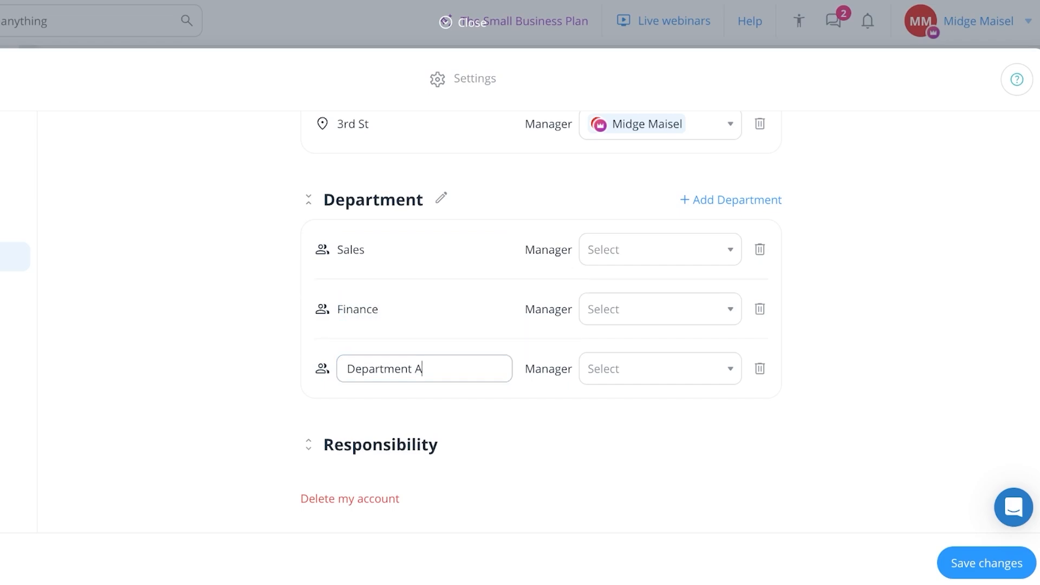
{"action": "key", "text": "ctrl+a"}
{"action": "type", "text": "A"}
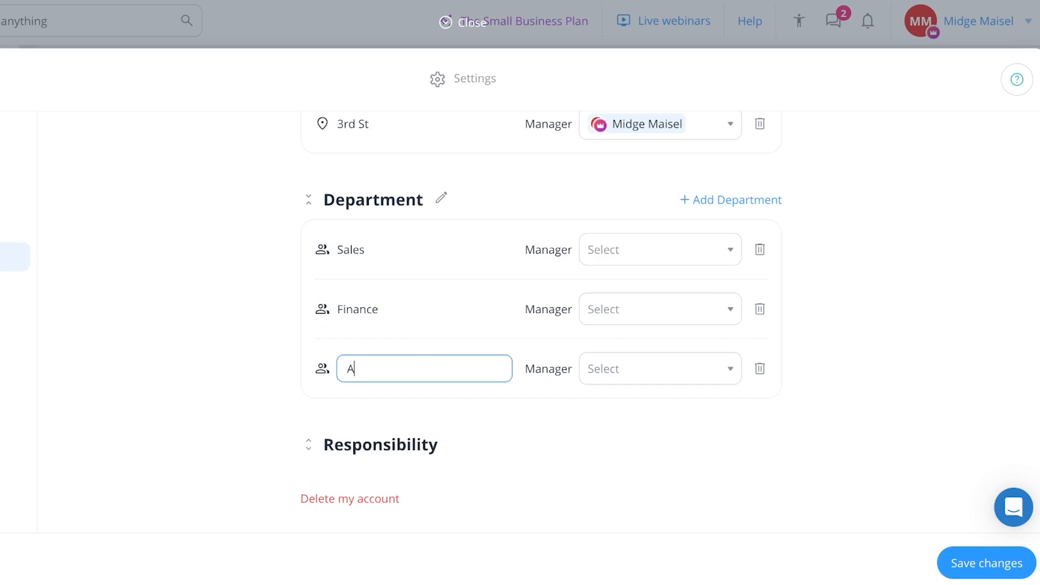
{"action": "key", "text": "BackSpace"}
{"action": "type", "text": "Logistics"}
- Expand the Responsibility section and check the Hiring manager options without assigning anyone
{"action": "double_click", "coordinate": [380, 444]}
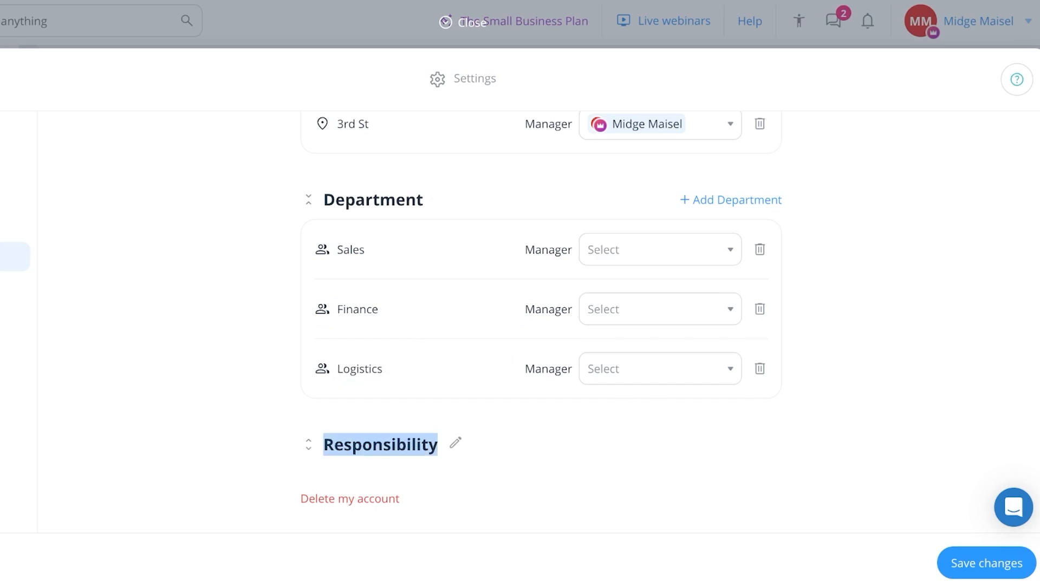
{"action": "left_click", "coordinate": [455, 443]}
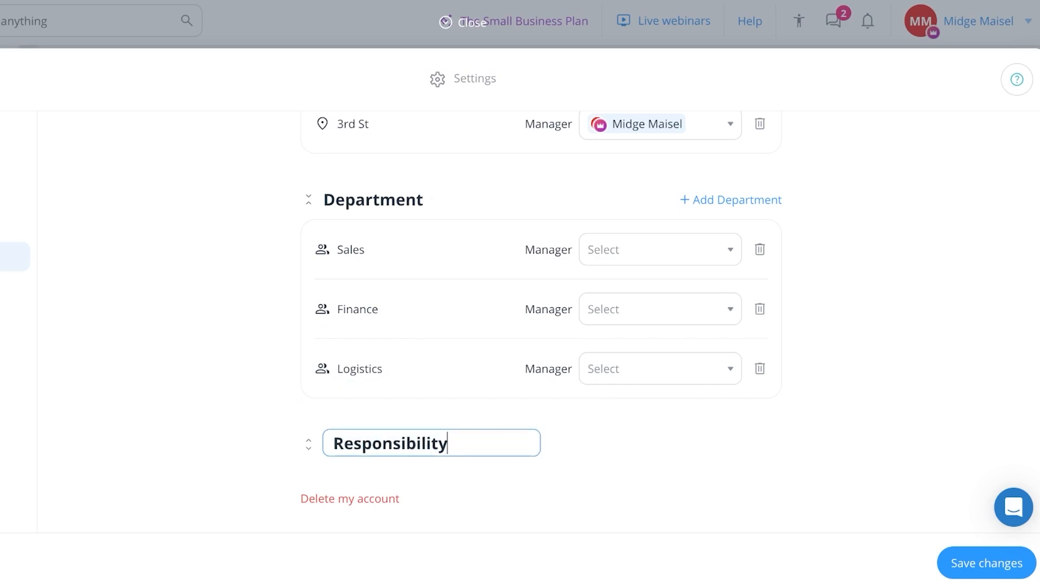
{"action": "left_click", "coordinate": [309, 444]}
{"action": "left_click", "coordinate": [309, 445]}
{"action": "scroll", "coordinate": [540, 322], "scroll_direction": "down", "scroll_amount": 6}
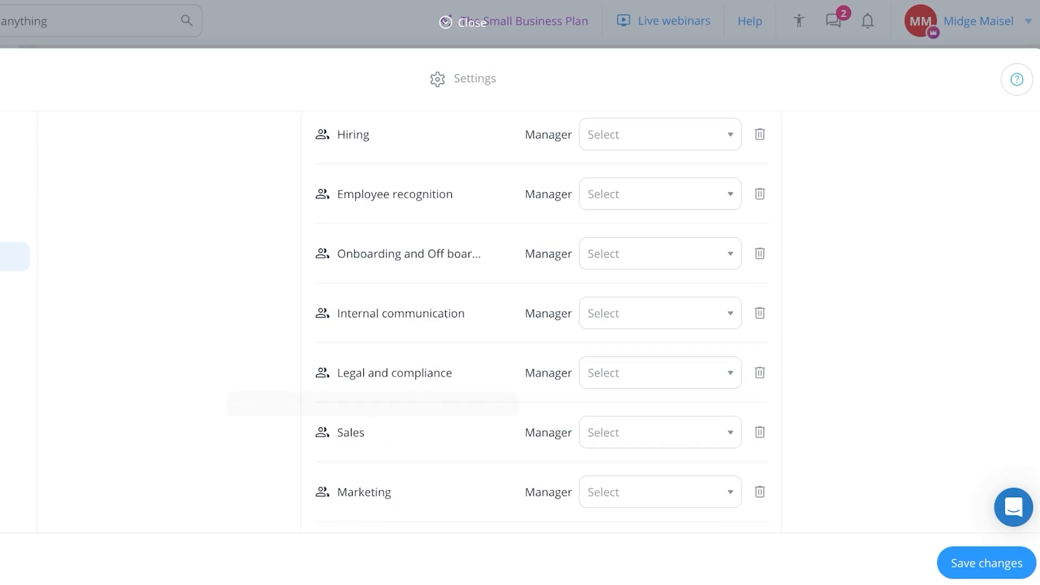
{"action": "scroll", "coordinate": [455, 218], "scroll_direction": "up", "scroll_amount": 2}
{"action": "left_click", "coordinate": [645, 268]}
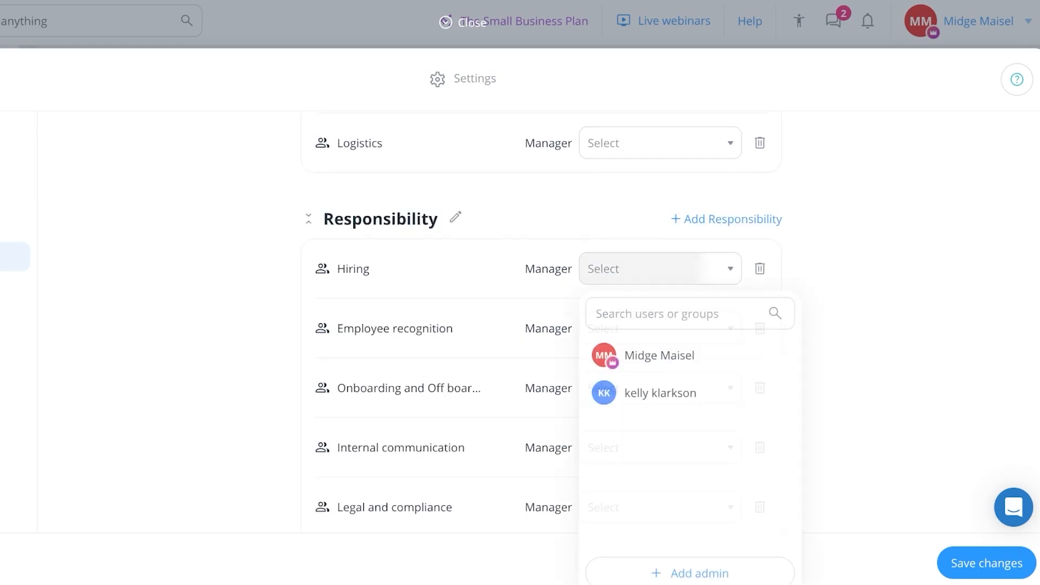
{"action": "left_click", "coordinate": [645, 269]}
{"action": "scroll", "coordinate": [644, 329], "scroll_direction": "down", "scroll_amount": 1}
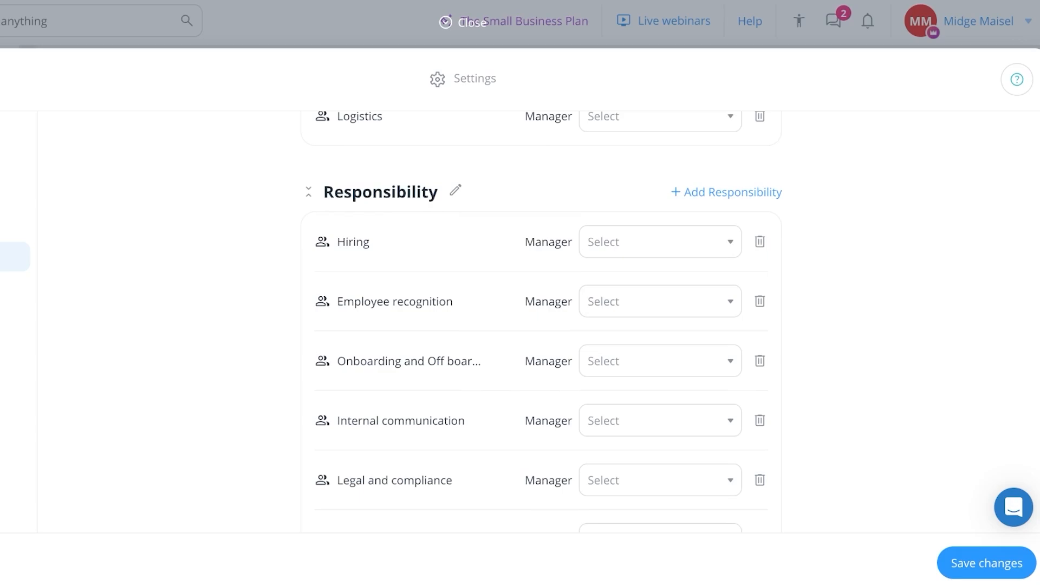
{"action": "scroll", "coordinate": [494, 361], "scroll_direction": "down", "scroll_amount": 1}
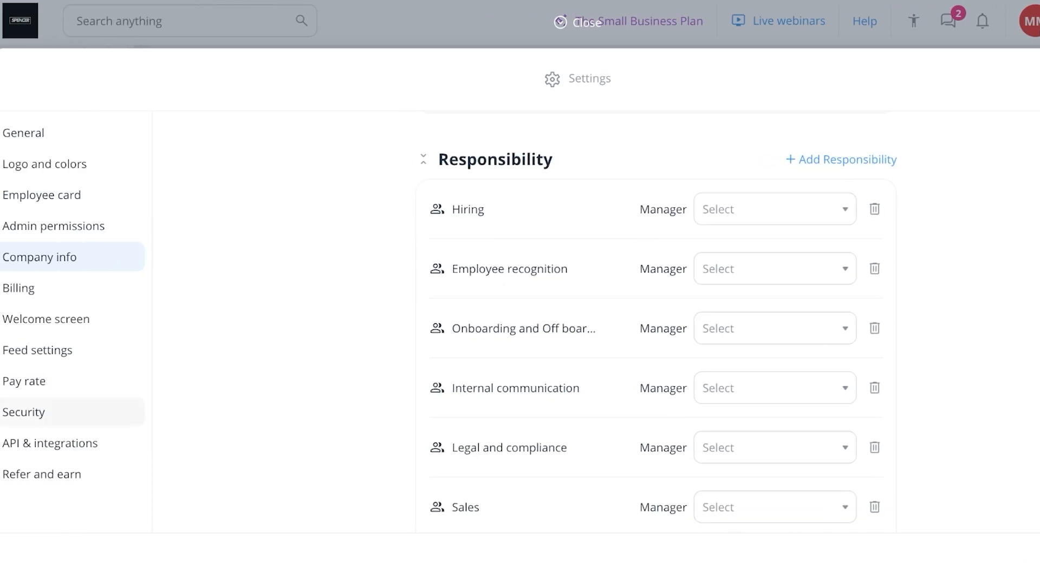
- Glance at Pay rate settings, leave Settings, and go to the Job Schedule
{"action": "left_click", "coordinate": [24, 379]}
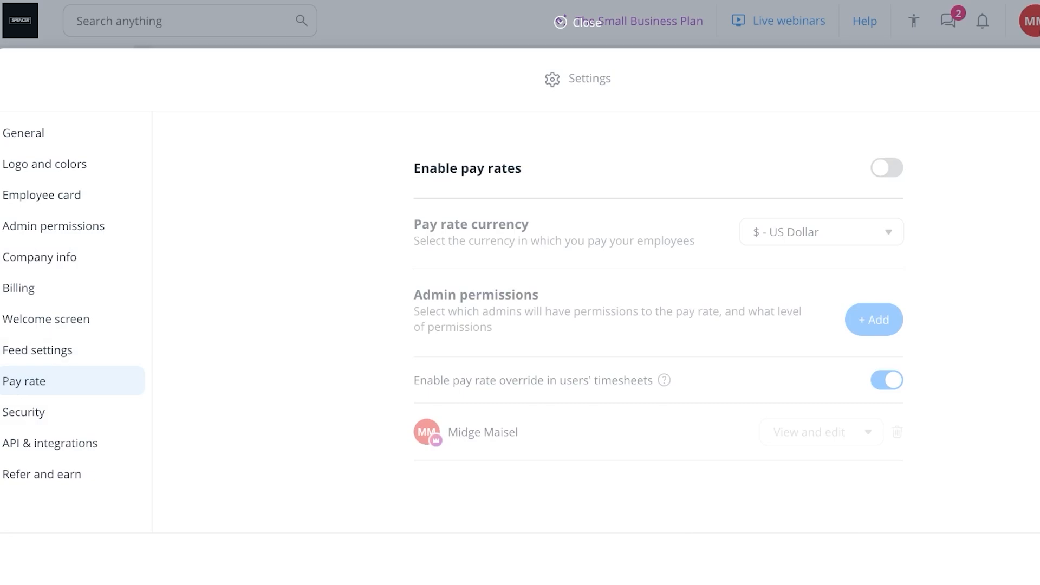
{"action": "left_click", "coordinate": [579, 21]}
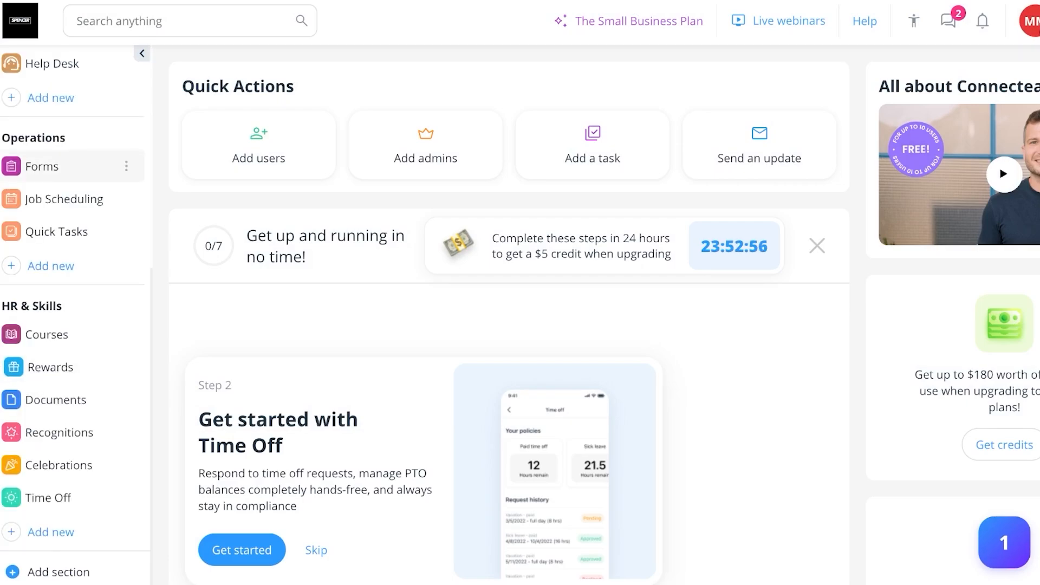
{"action": "left_click", "coordinate": [70, 199]}
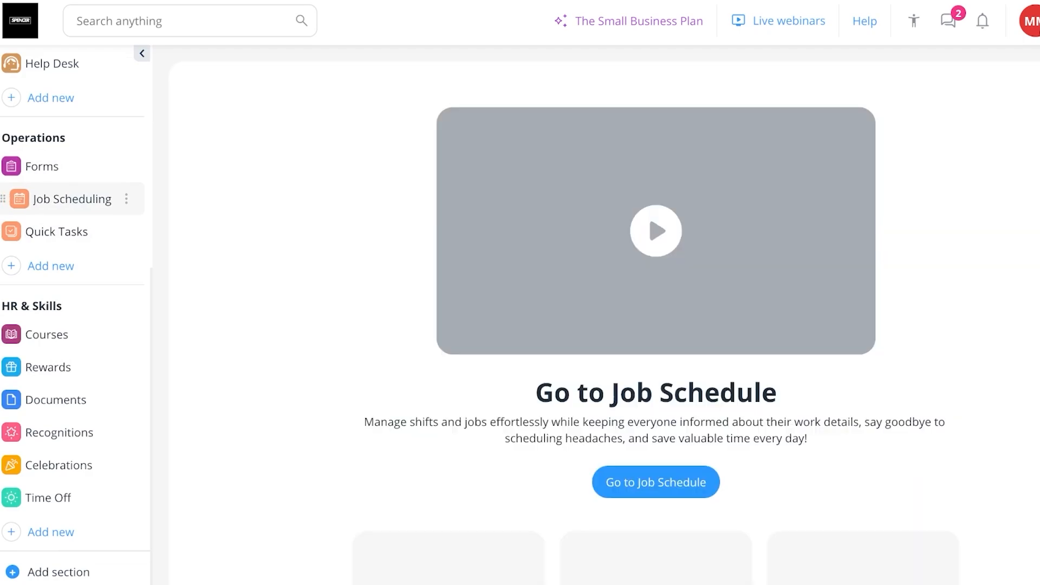
{"action": "left_click", "coordinate": [656, 482]}
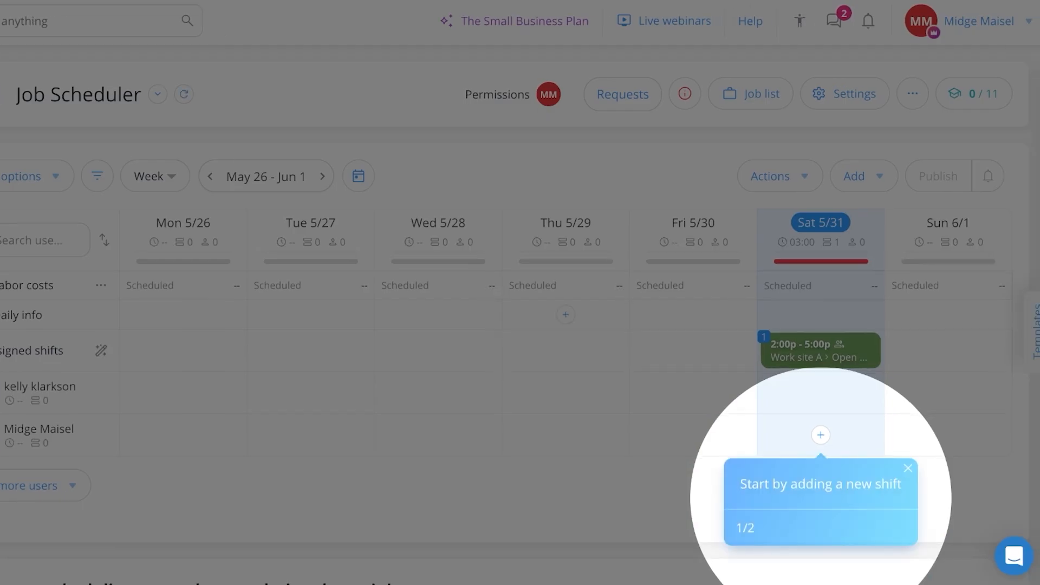
- Review the example 9:00a–5:00p shift's details and tasks, then close it
{"action": "left_click", "coordinate": [820, 436]}
{"action": "key", "text": "Escape"}
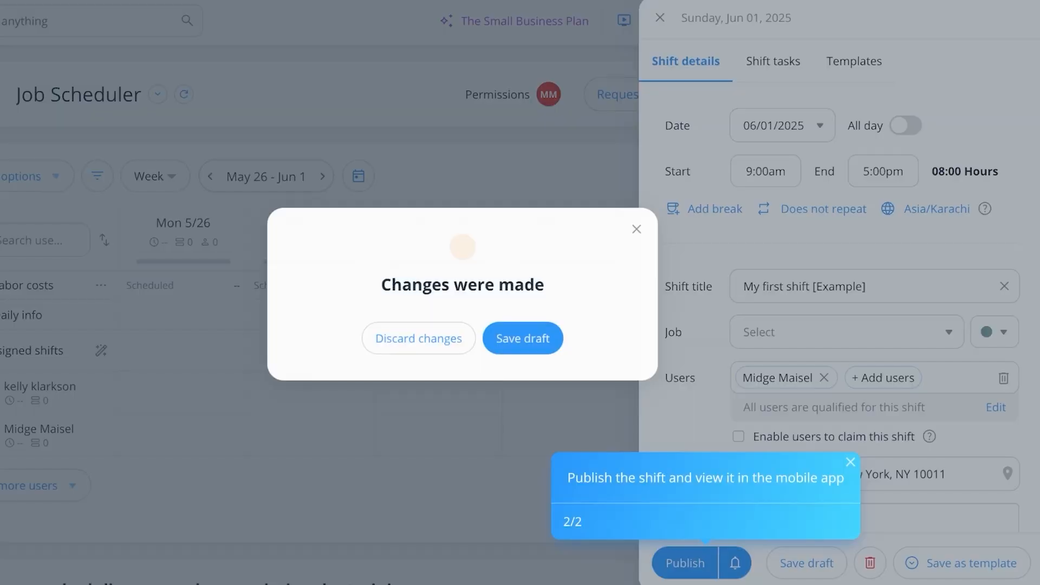
{"action": "key", "text": "Escape"}
{"action": "scroll", "coordinate": [840, 325], "scroll_direction": "down", "scroll_amount": 3}
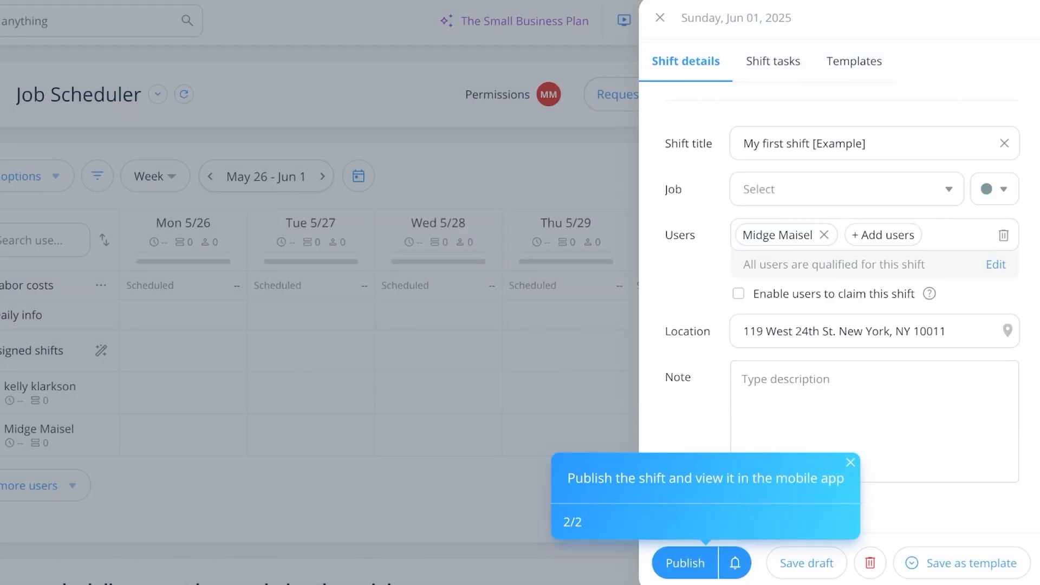
{"action": "left_click", "coordinate": [773, 61]}
{"action": "left_click", "coordinate": [685, 61]}
{"action": "left_click", "coordinate": [659, 18]}
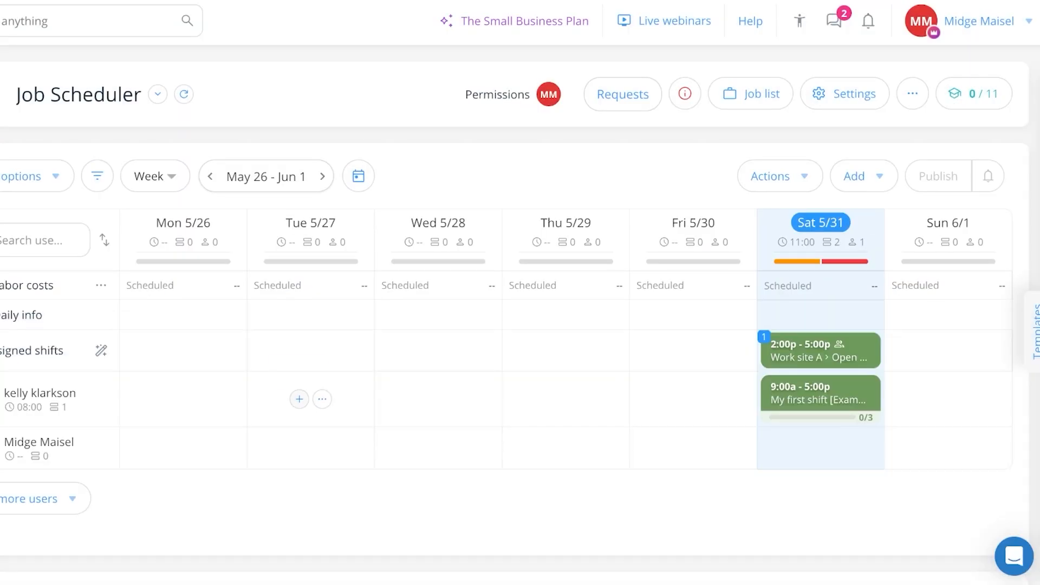
- Create a Tuesday 5/27 shift for the first employee from 9:00am to 5:00am (20 hours)
{"action": "left_click", "coordinate": [299, 399]}
{"action": "left_click", "coordinate": [882, 171]}
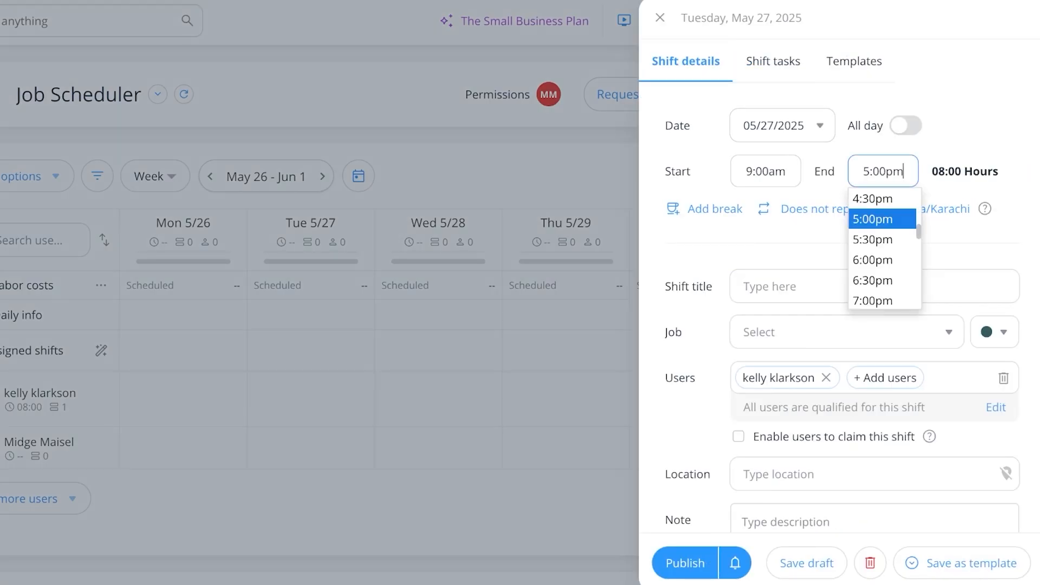
{"action": "scroll", "coordinate": [882, 249], "scroll_direction": "up", "scroll_amount": 5}
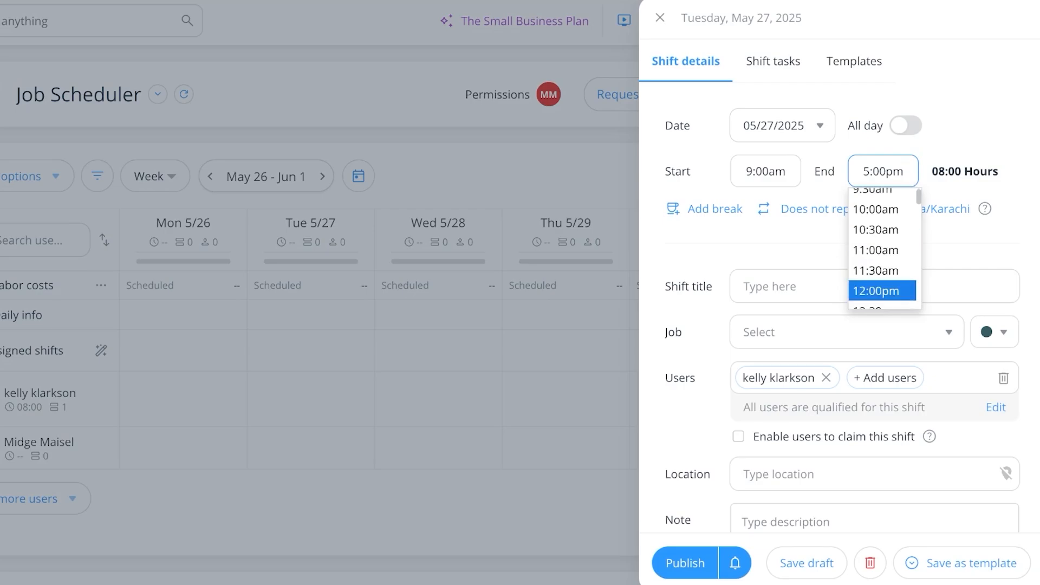
{"action": "left_click", "coordinate": [876, 297]}
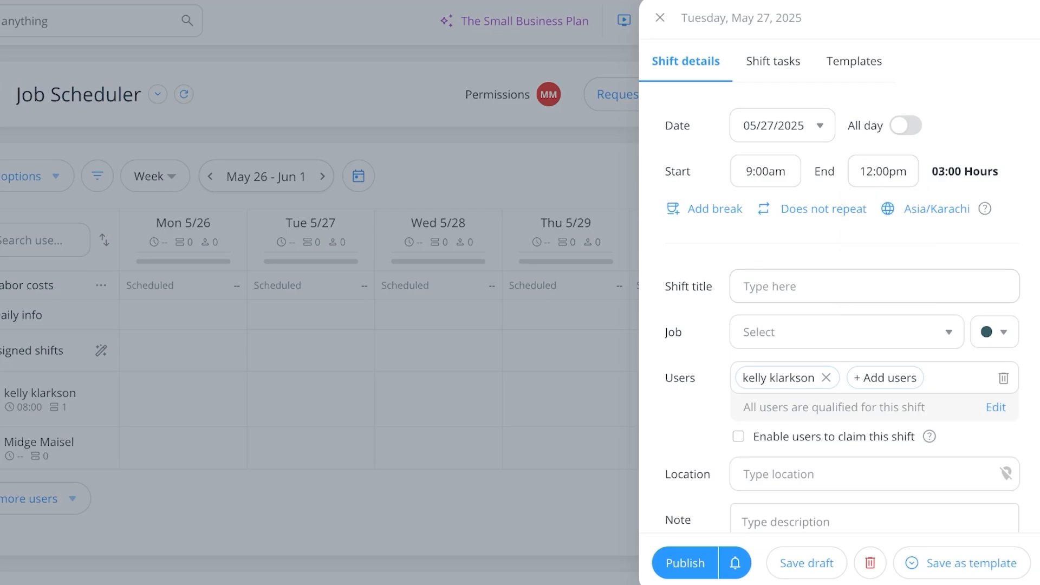
{"action": "left_click", "coordinate": [883, 171]}
{"action": "scroll", "coordinate": [883, 249], "scroll_direction": "up", "scroll_amount": 4}
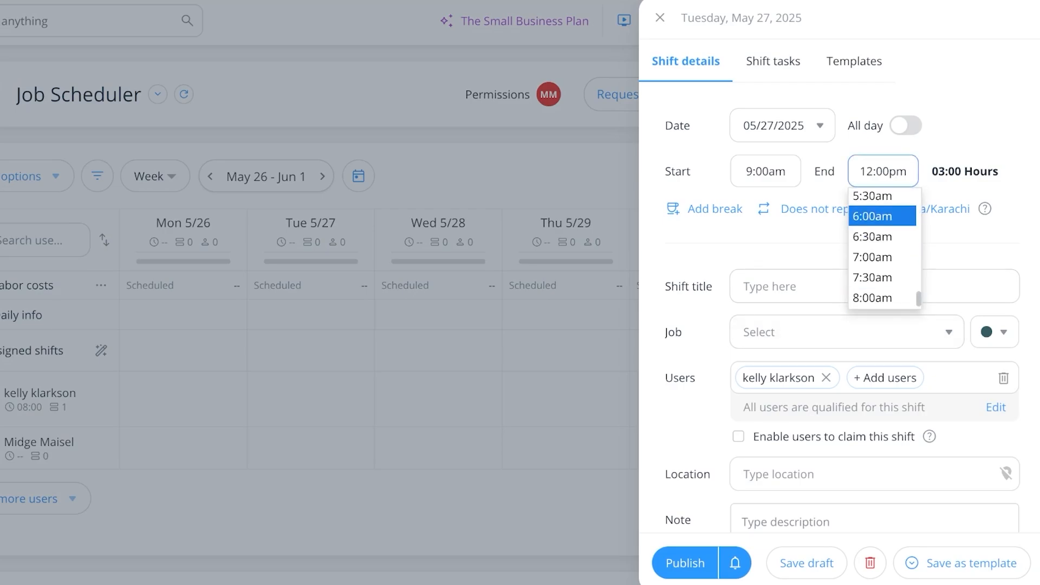
{"action": "key", "text": "Up"}
{"action": "key", "text": "Up"}
{"action": "key", "text": "Return"}
- Add a paid 30-minute Meal break starting at 1:00pm to the Tuesday shift
{"action": "left_click", "coordinate": [714, 210]}
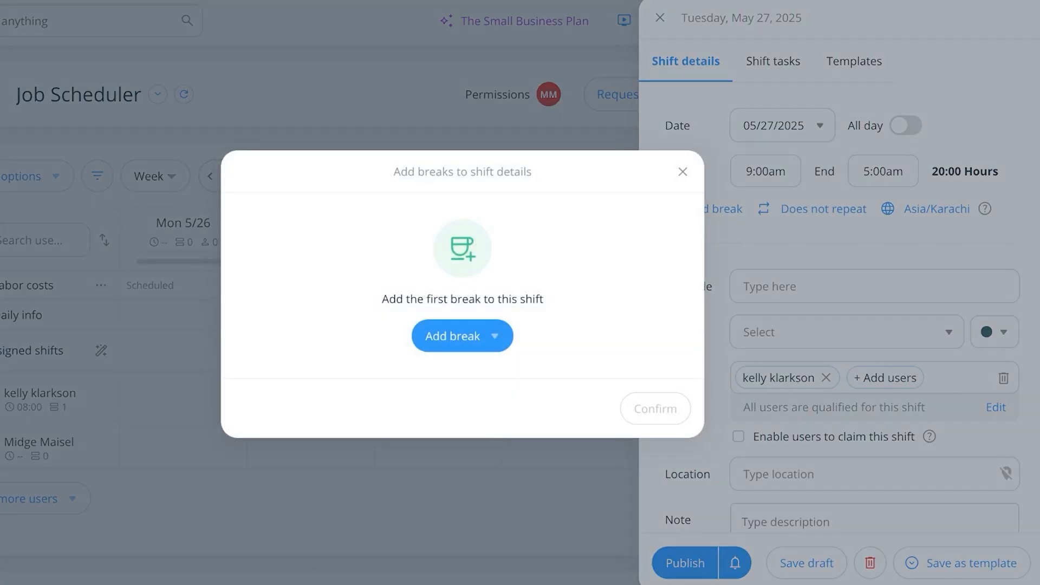
{"action": "left_click", "coordinate": [462, 336]}
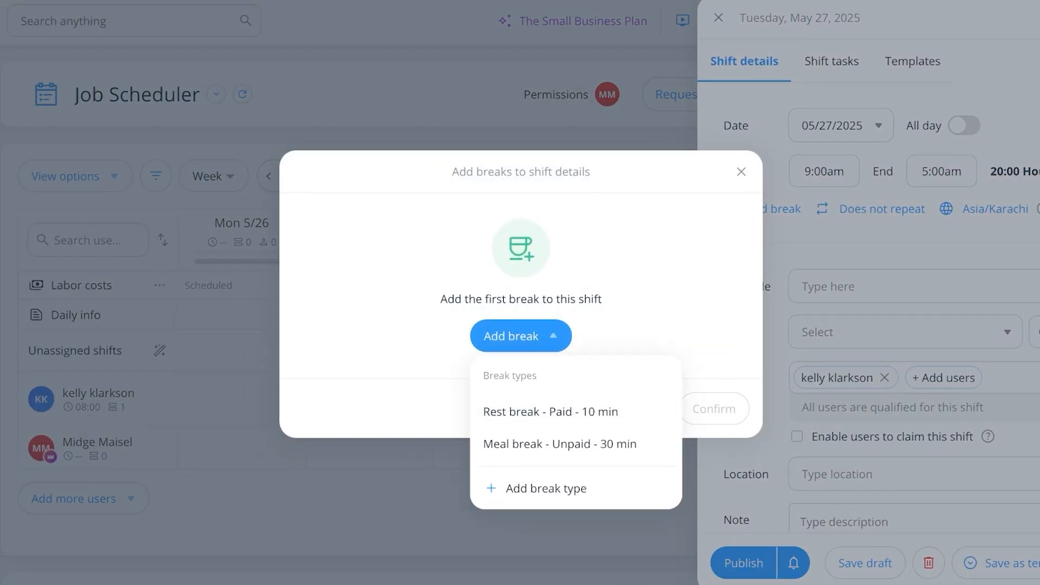
{"action": "left_click", "coordinate": [559, 444]}
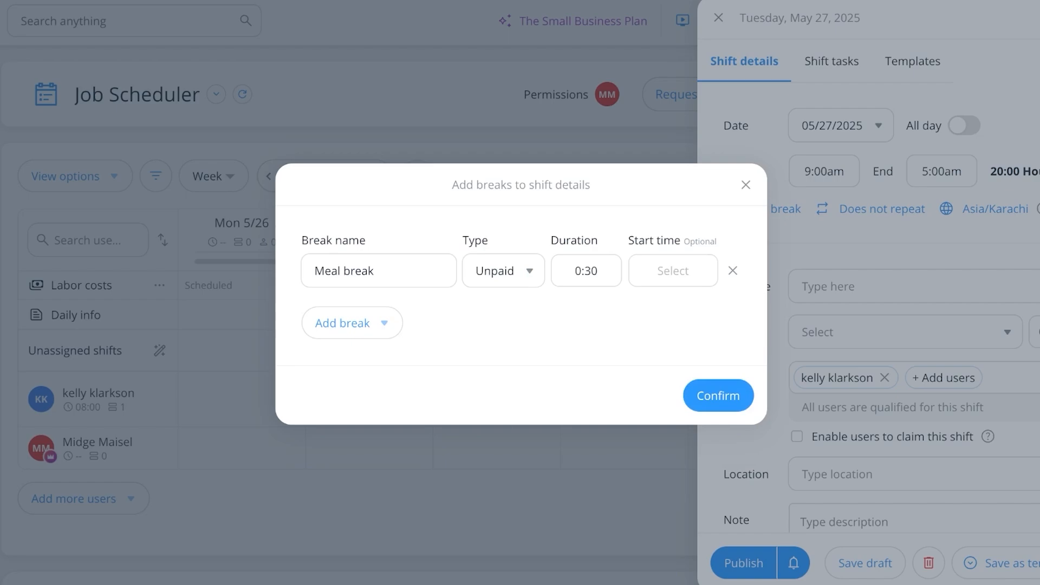
{"action": "left_click", "coordinate": [501, 270]}
{"action": "key", "text": "Up"}
{"action": "key", "text": "Return"}
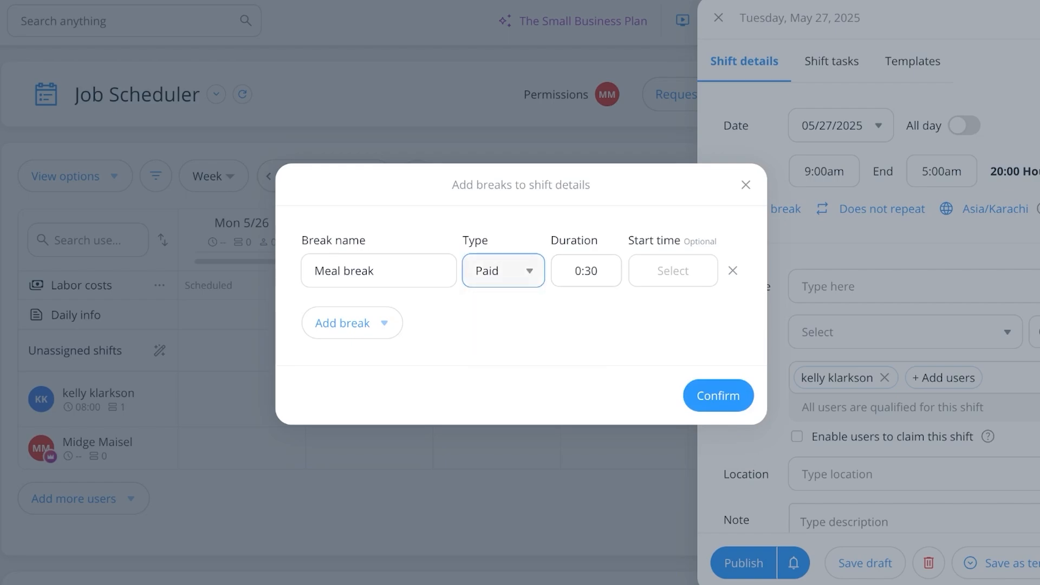
{"action": "key", "text": "Tab"}
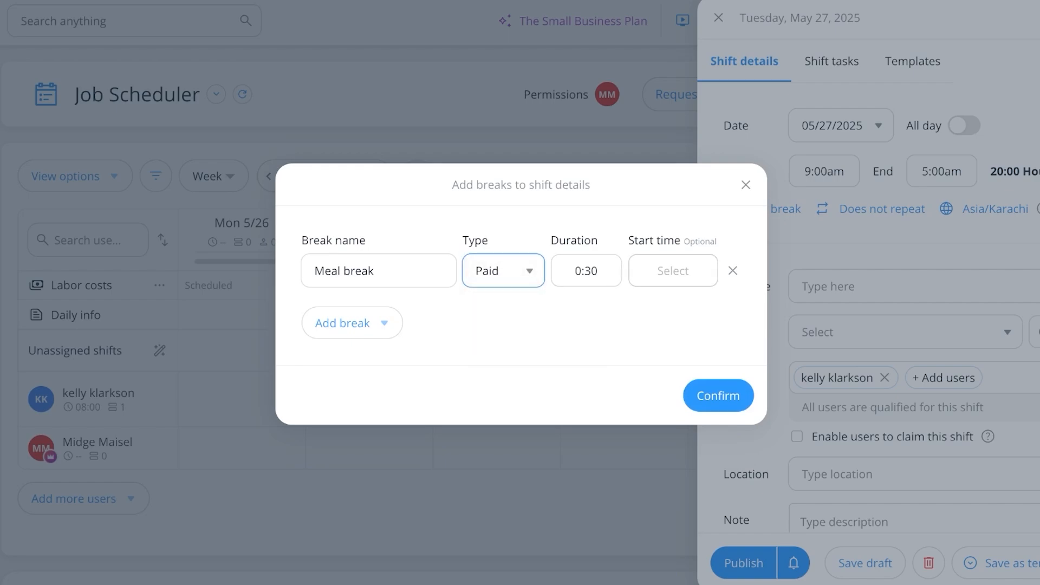
{"action": "key", "text": "Down"}
{"action": "key", "text": "Down"}
{"action": "key", "text": "Down"}
{"action": "key", "text": "Down"}
{"action": "key", "text": "Down"}
{"action": "key", "text": "Down"}
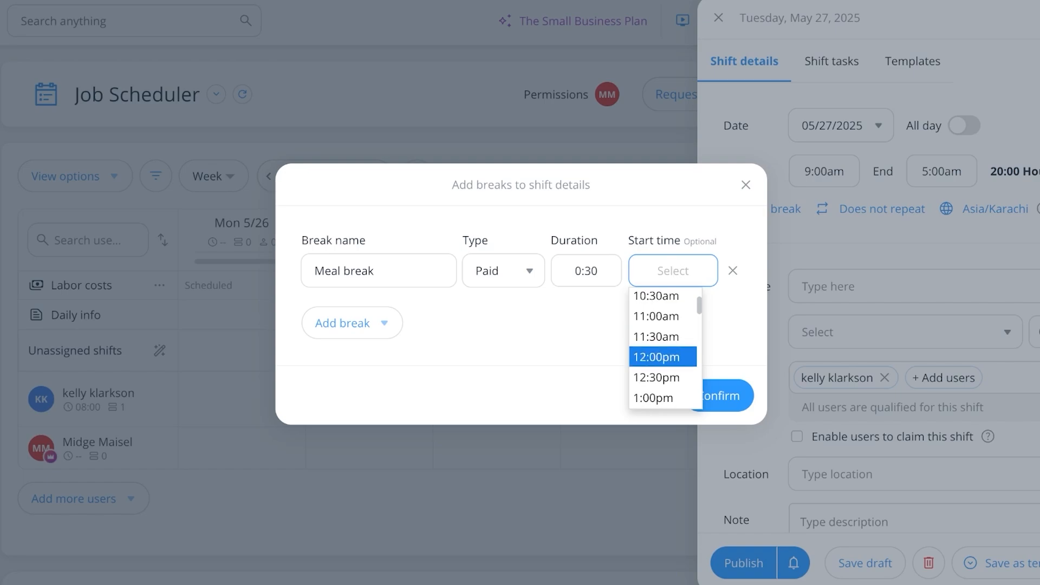
{"action": "key", "text": "Down"}
{"action": "key", "text": "Up"}
{"action": "left_click", "coordinate": [662, 357]}
{"action": "left_click", "coordinate": [673, 270]}
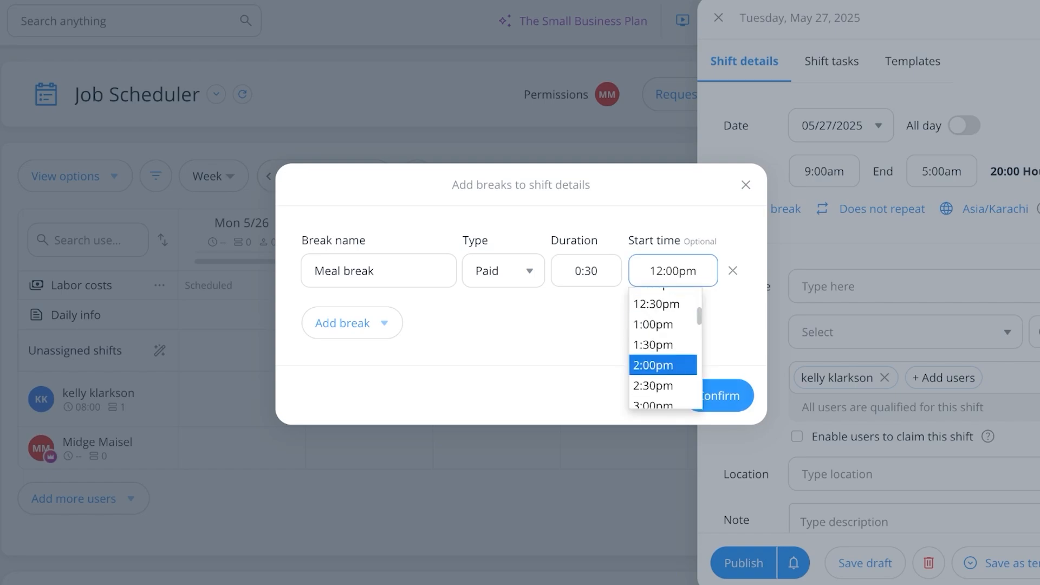
{"action": "key", "text": "Return"}
{"action": "key", "text": "Return"}
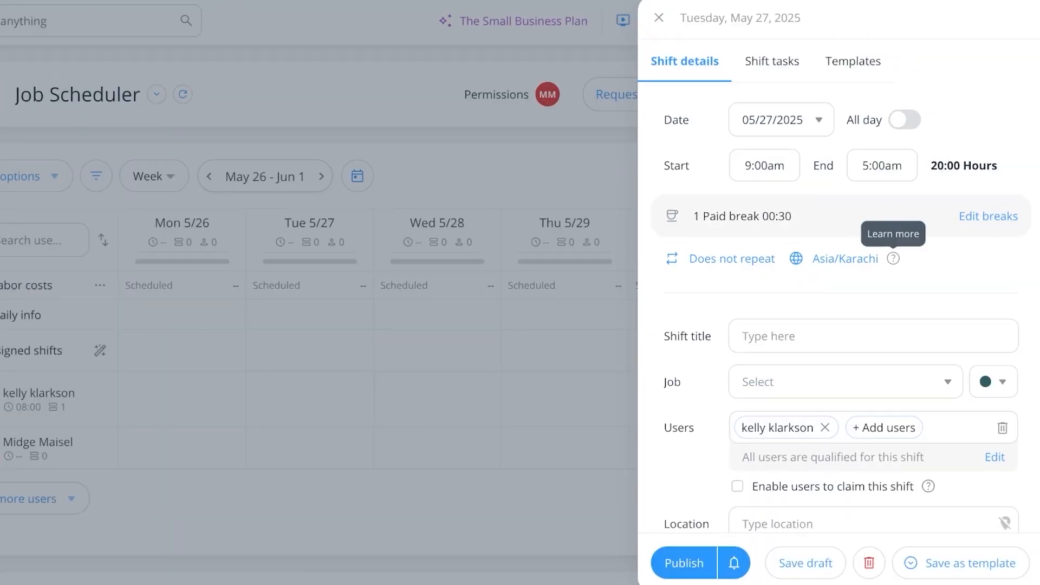
- Attempt to publish the 9:00am–5:00am Tuesday shift, then close it and save as draft
{"action": "scroll", "coordinate": [893, 258], "scroll_direction": "down", "scroll_amount": 1}
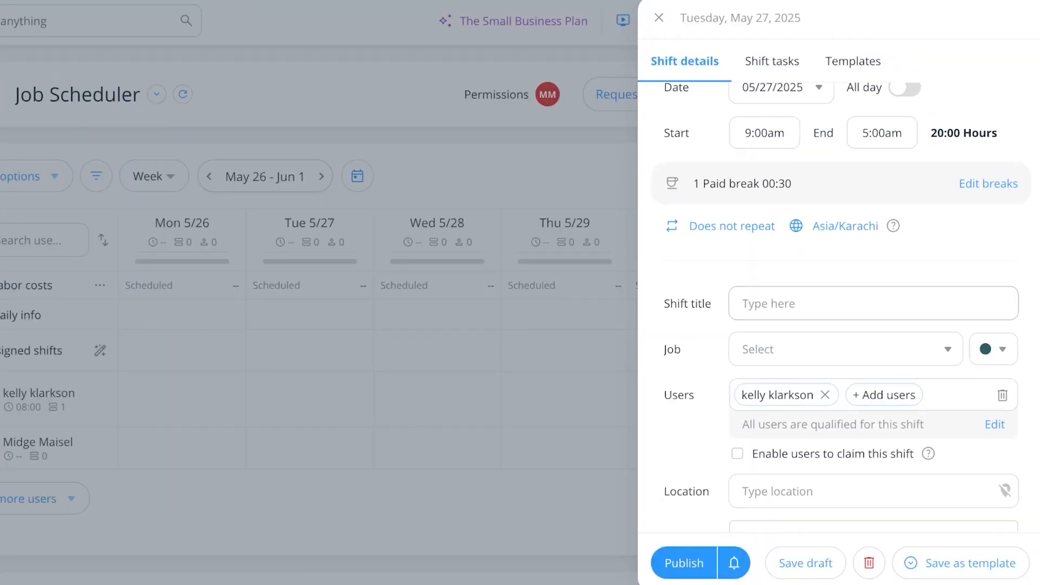
{"action": "scroll", "coordinate": [840, 325], "scroll_direction": "down", "scroll_amount": 4}
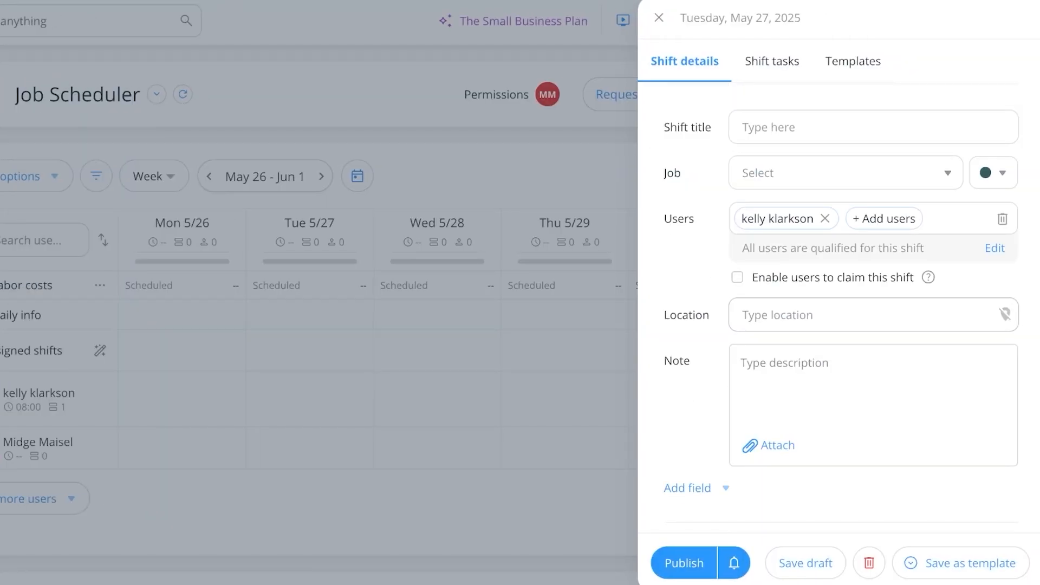
{"action": "scroll", "coordinate": [873, 303], "scroll_direction": "down", "scroll_amount": 1}
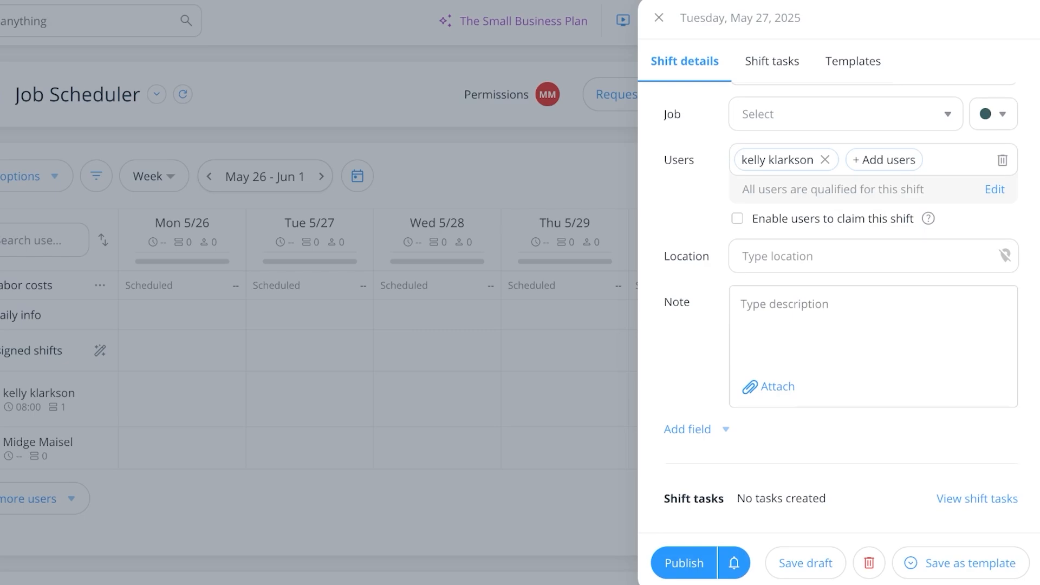
{"action": "left_click", "coordinate": [684, 562]}
{"action": "left_click", "coordinate": [659, 17]}
{"action": "left_click", "coordinate": [521, 354]}
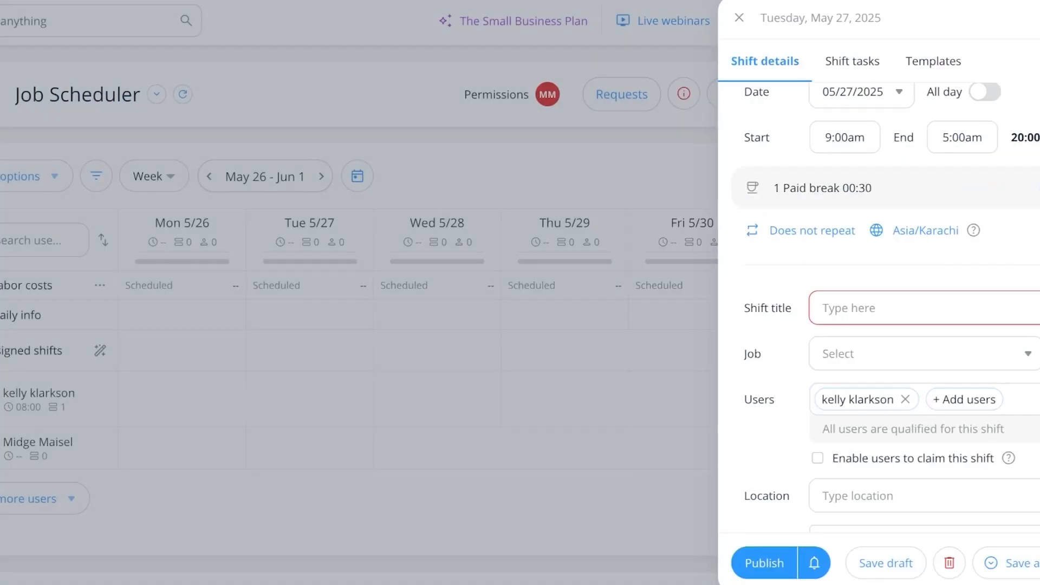